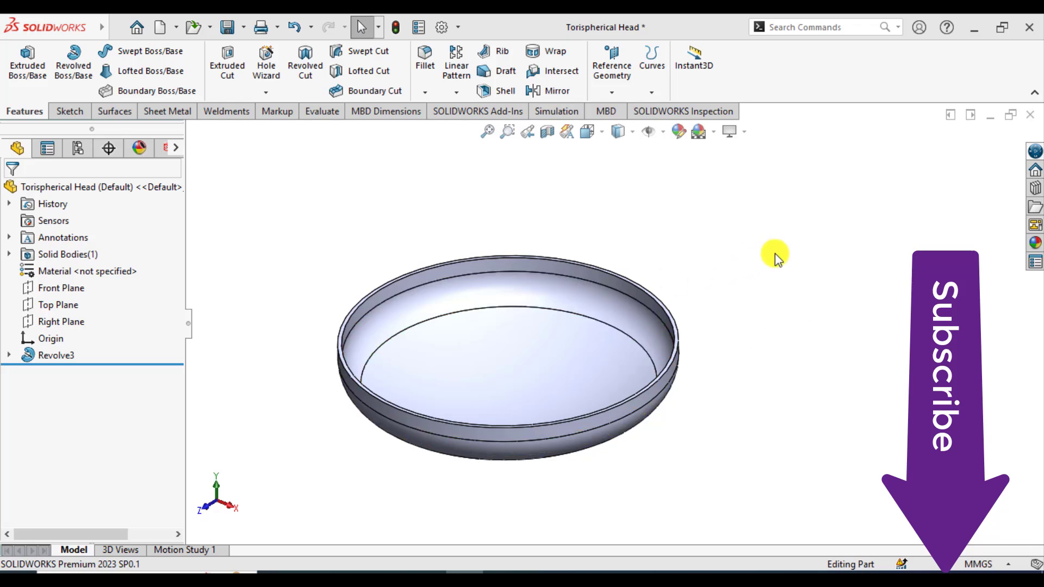
Step: Examine the torispherical head's inner crown and knuckle faces and its open rim edge
mouse_move(775, 256)
middle_down()
mouse_move(772, 366)
mouse_move(788, 233)
mouse_move(792, 266)
middle_up()
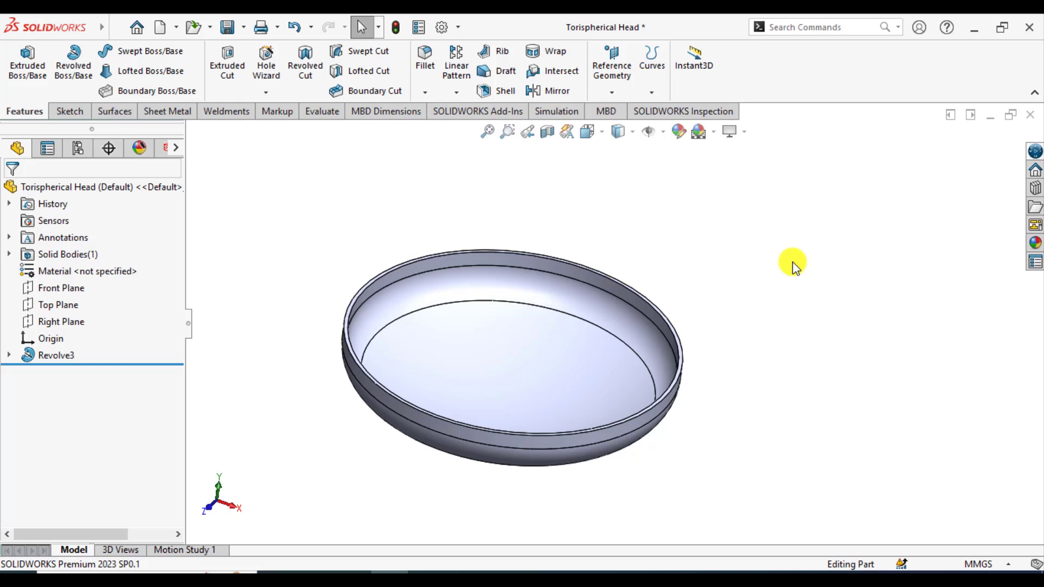
click(537, 386)
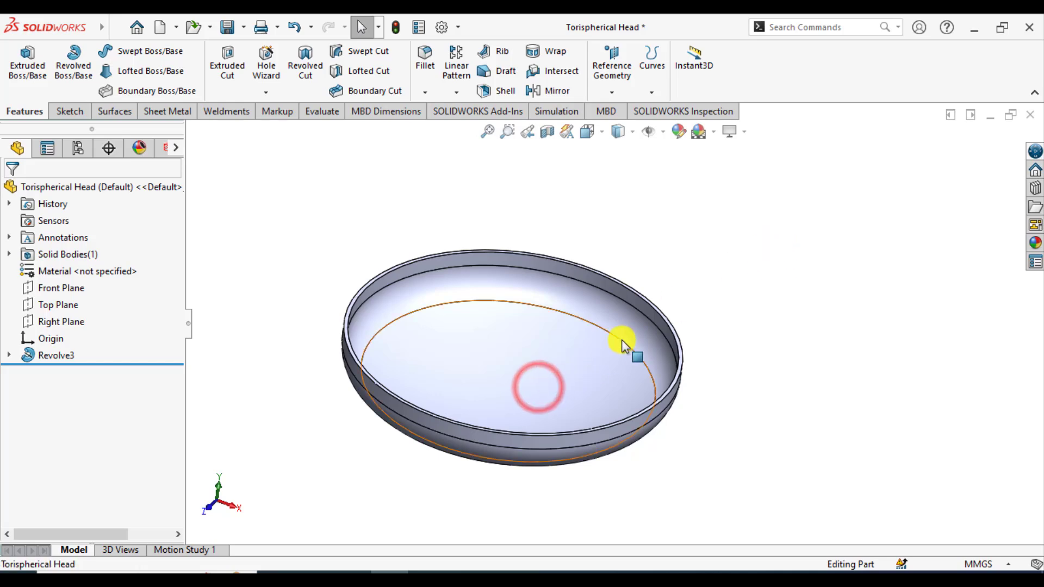
click(827, 266)
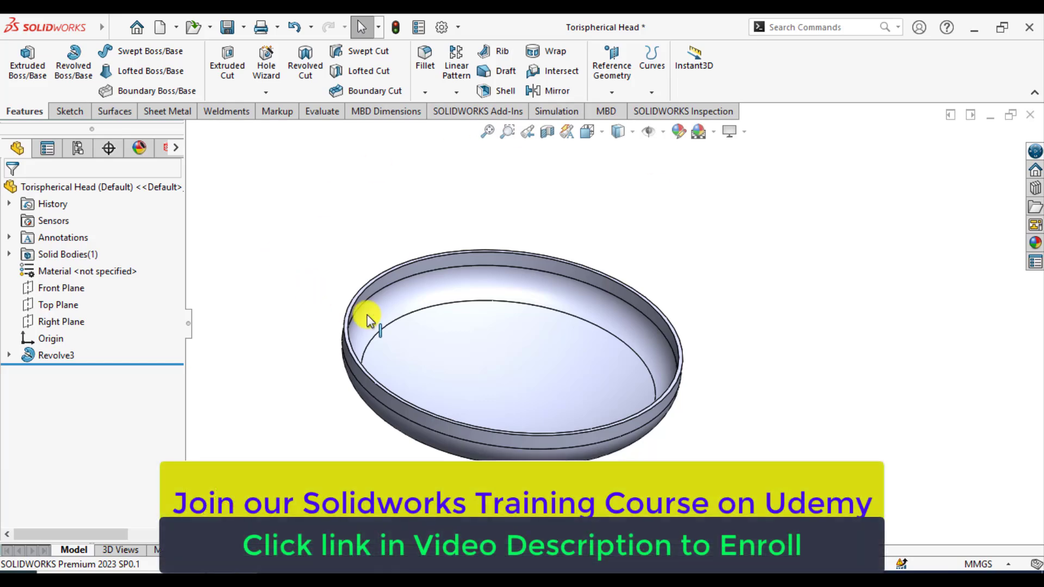
click(499, 348)
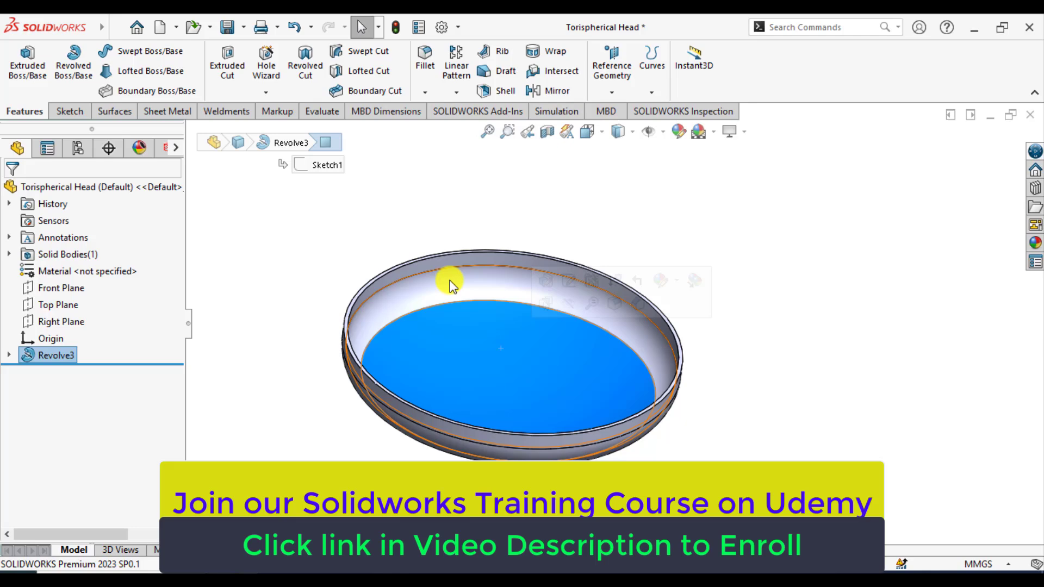
click(447, 281)
click(483, 354)
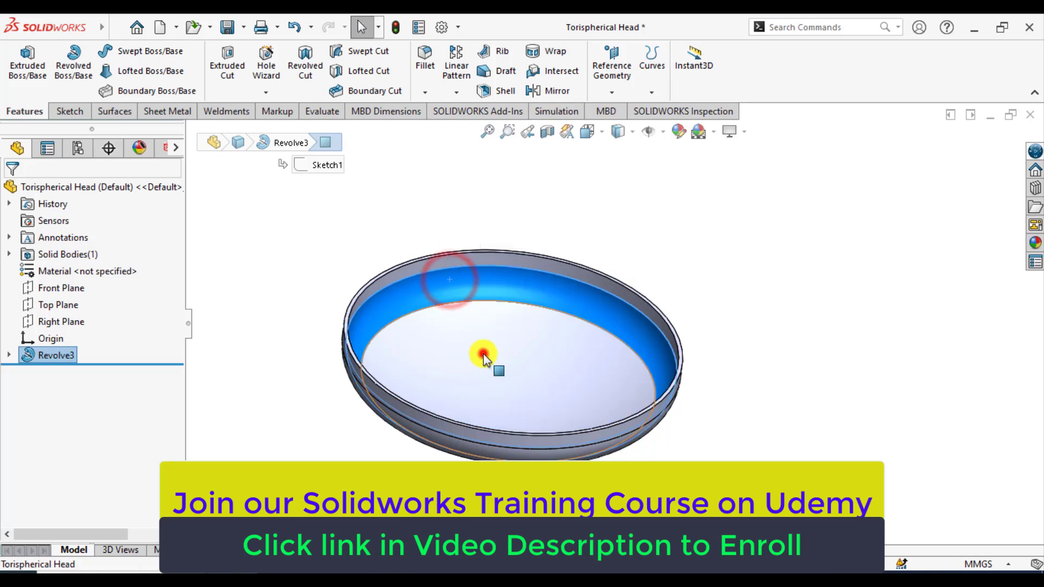
click(804, 377)
scroll(636, 345, down, 5)
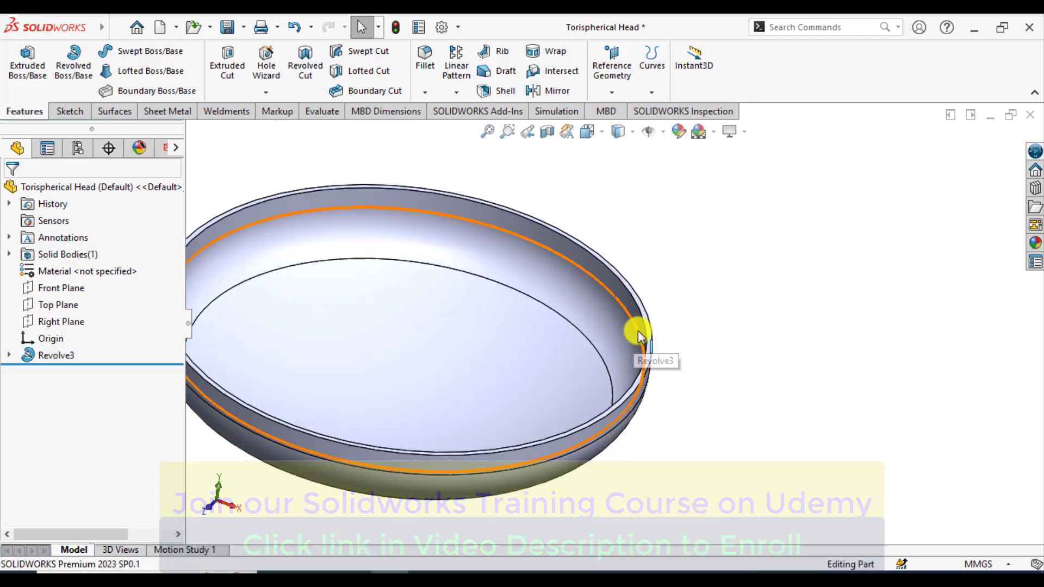
click(647, 331)
key(z)
key(z)
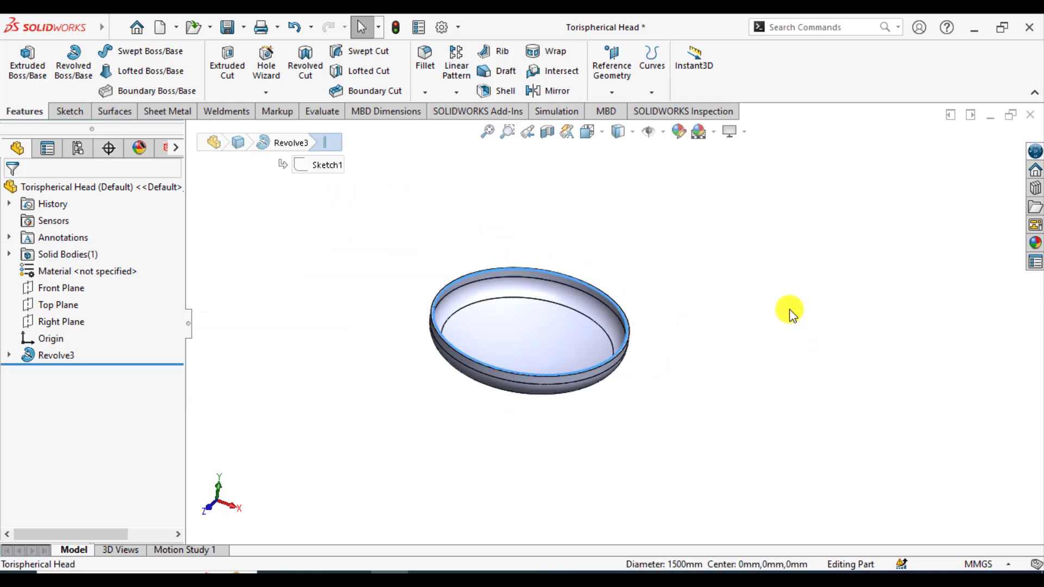
Step: Create a new static simulation study named Static 1 for the torispherical head
click(549, 111)
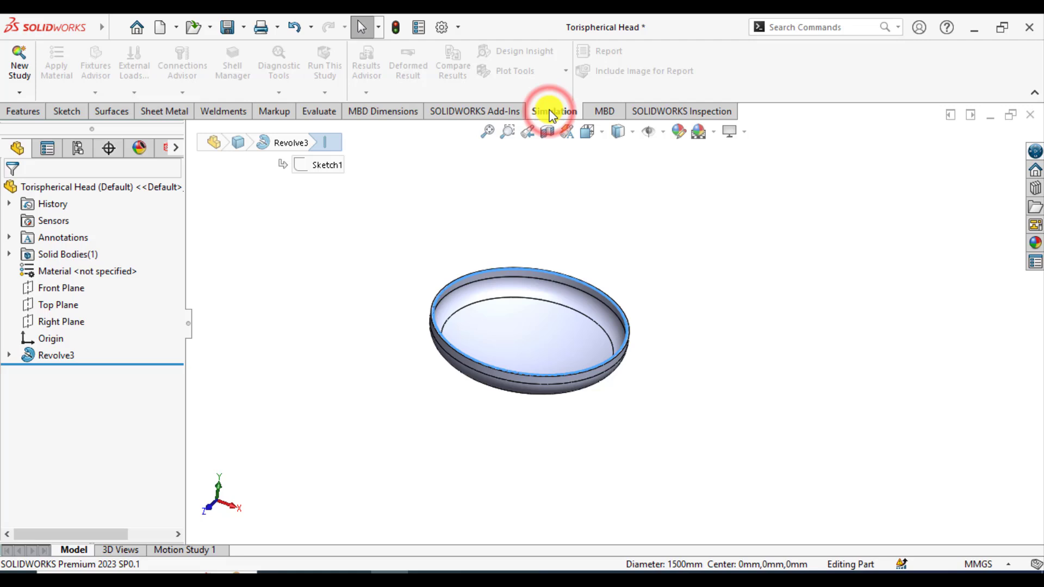
click(19, 64)
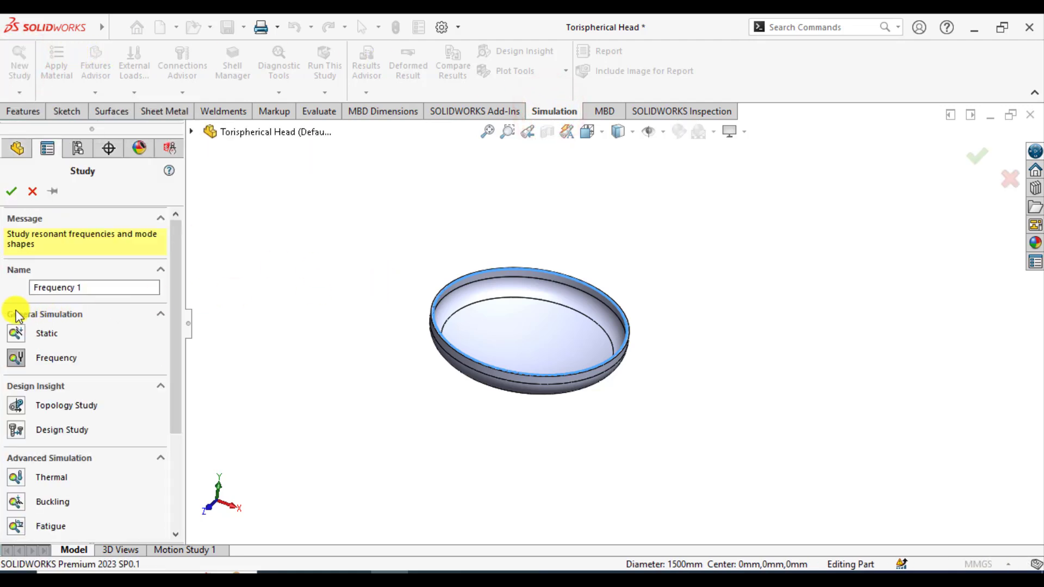
click(17, 333)
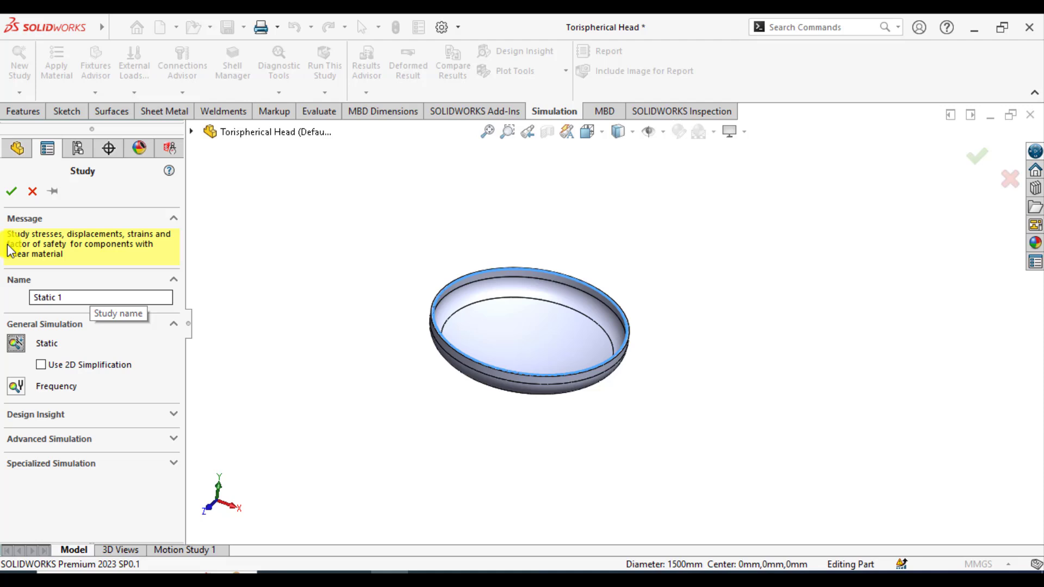
click(12, 191)
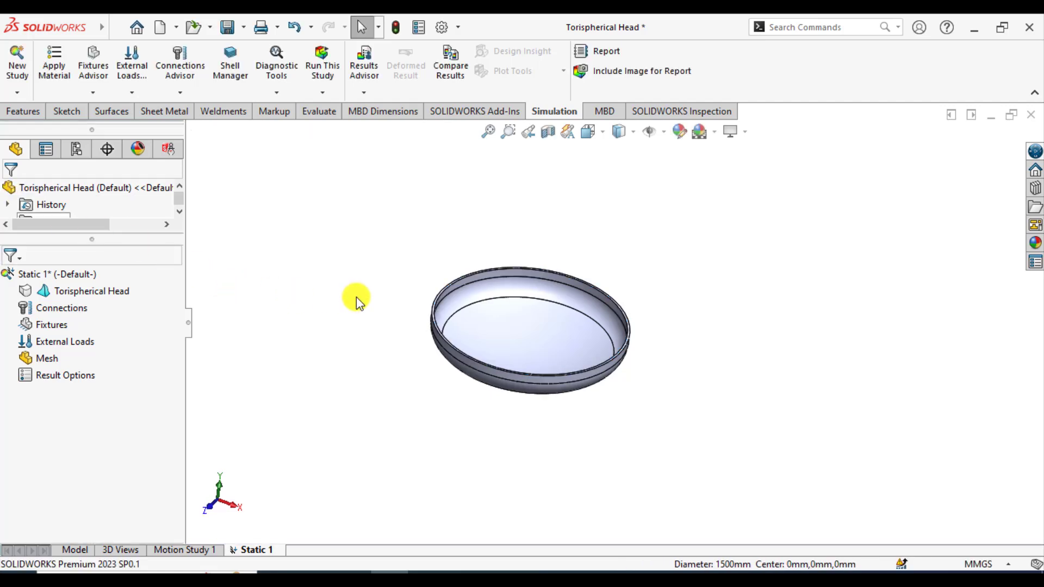
Step: Apply Alloy Steel as the material of the Torispherical Head body in the static study
scroll(531, 334, down, 3)
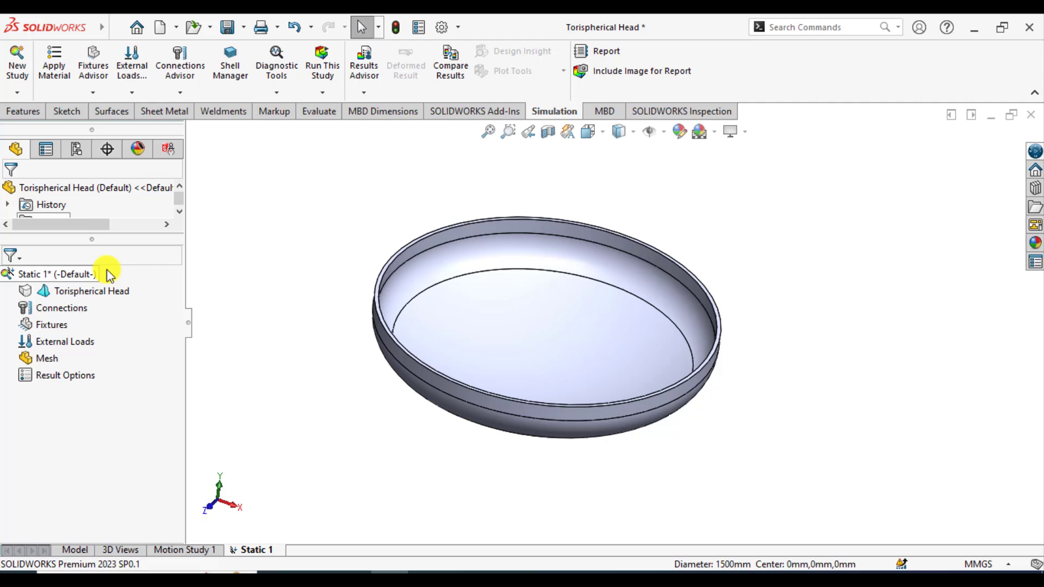
right_click(84, 293)
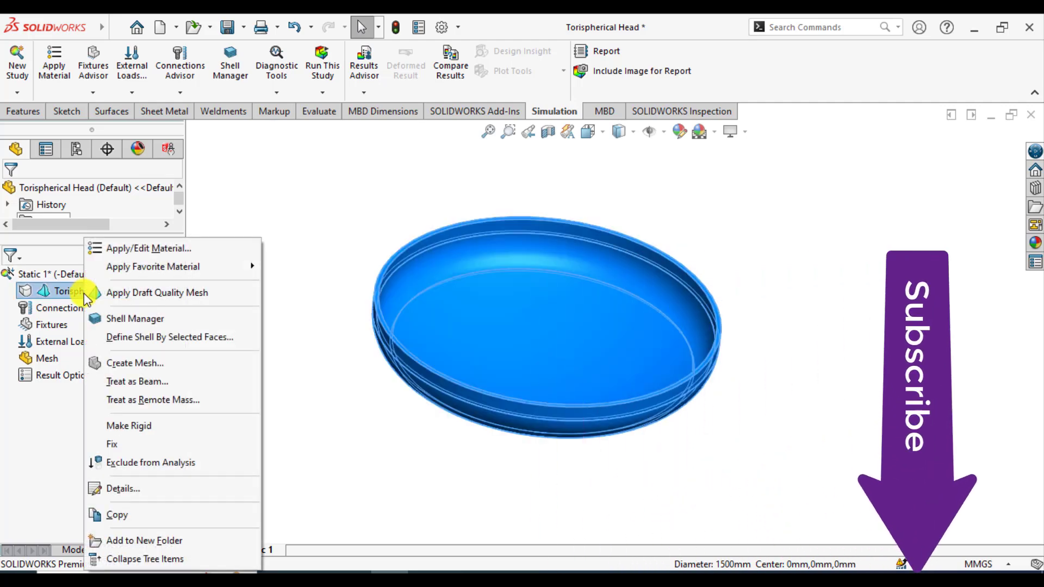
mouse_move(131, 275)
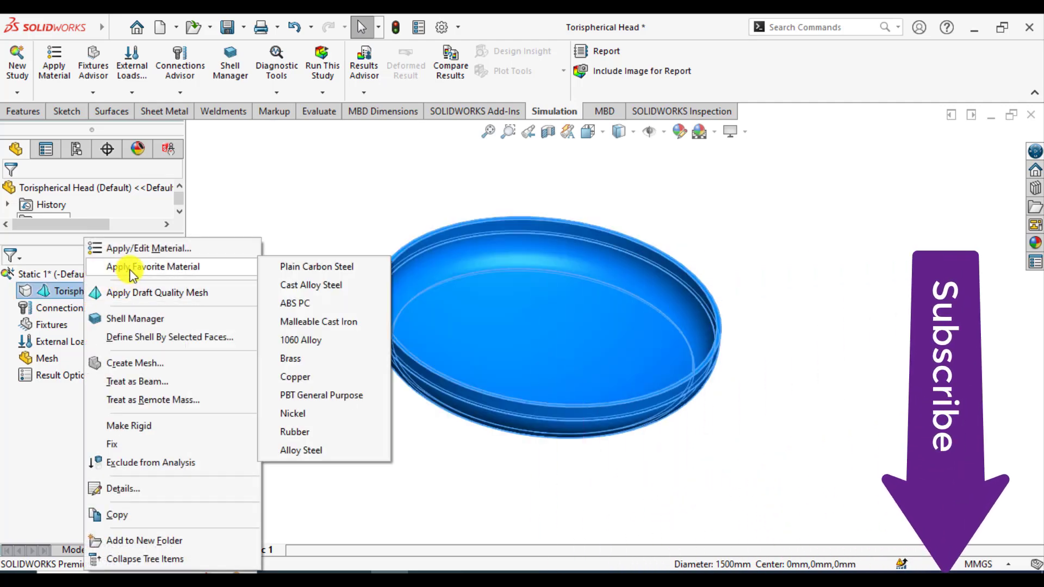
click(133, 247)
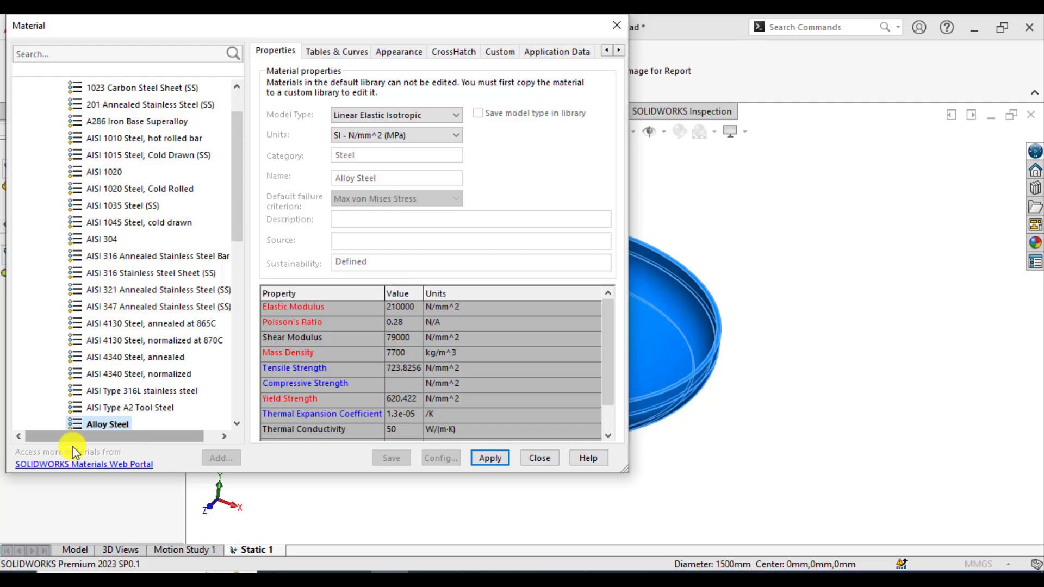
click(499, 462)
click(536, 459)
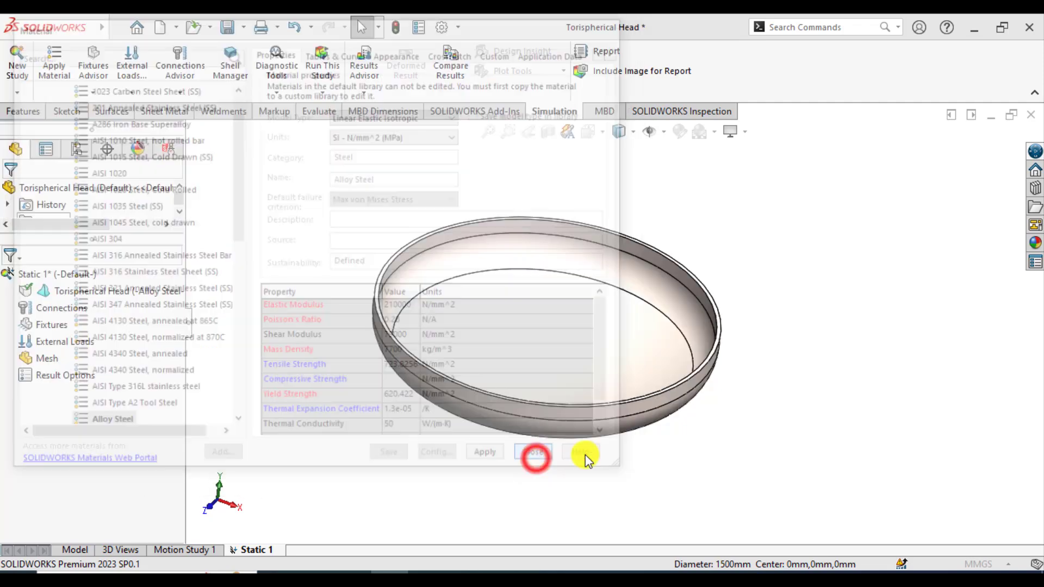
Step: Start a shell definition in the Shell Manager with the head's inner crown, knuckle and straight flange faces
scroll(317, 288, down, 3)
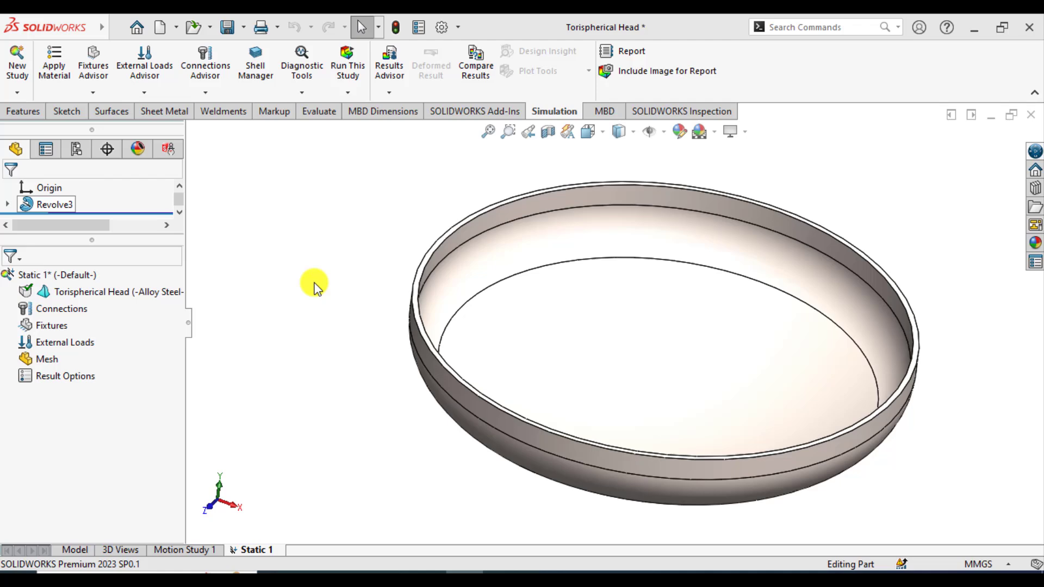
right_click(93, 294)
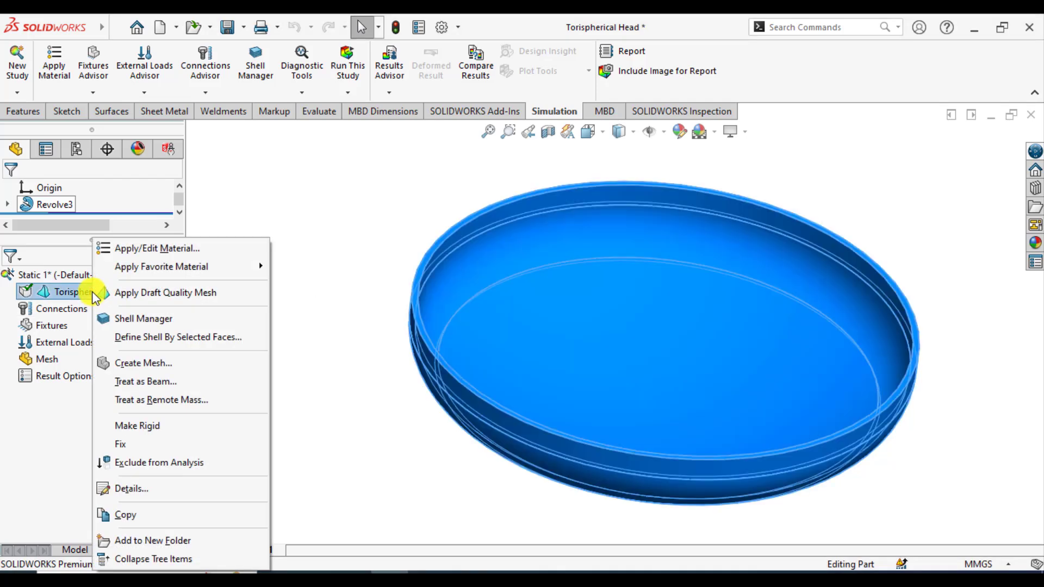
click(140, 321)
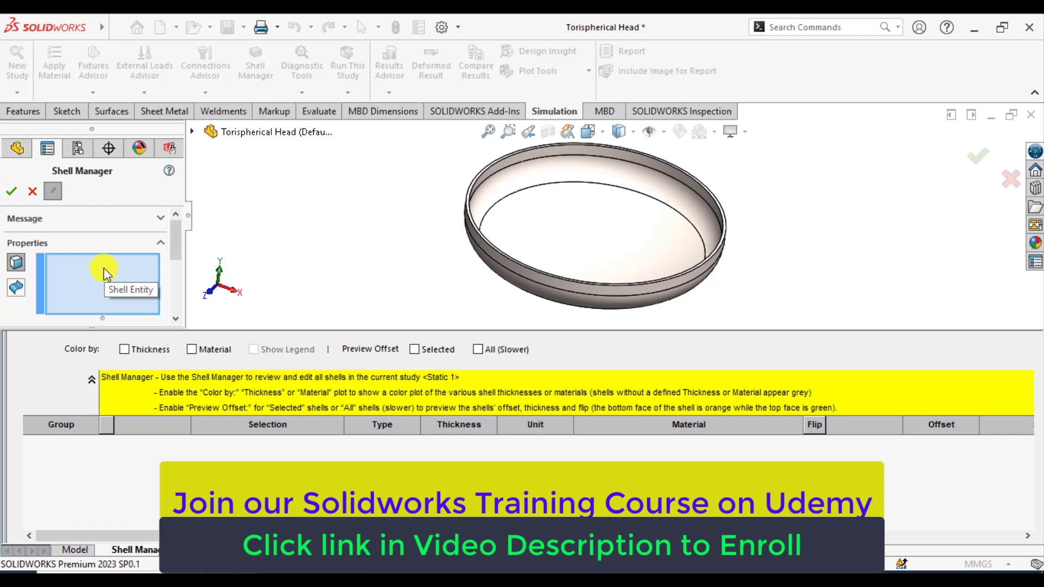
click(532, 227)
click(520, 177)
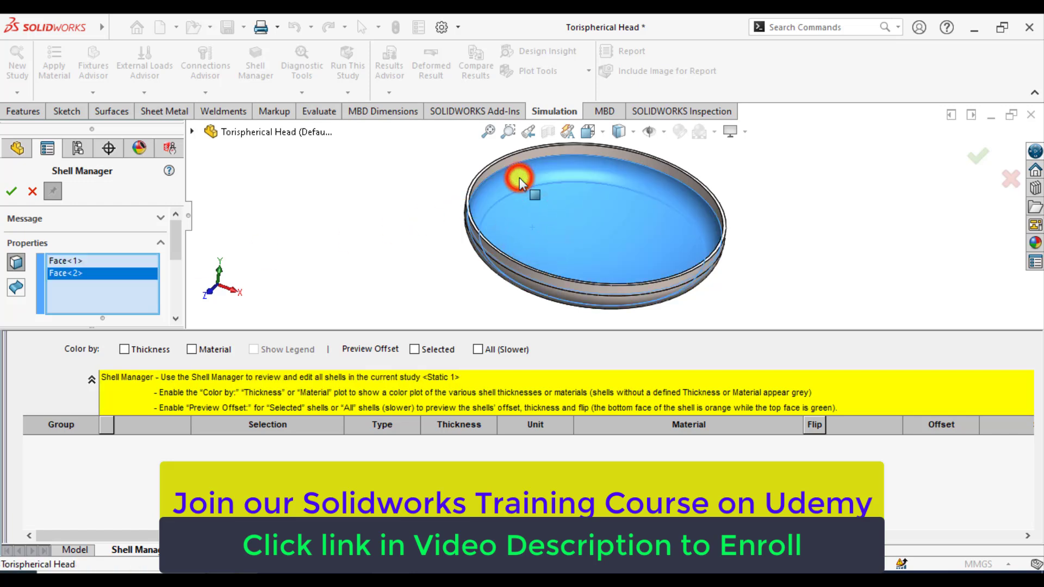
click(508, 161)
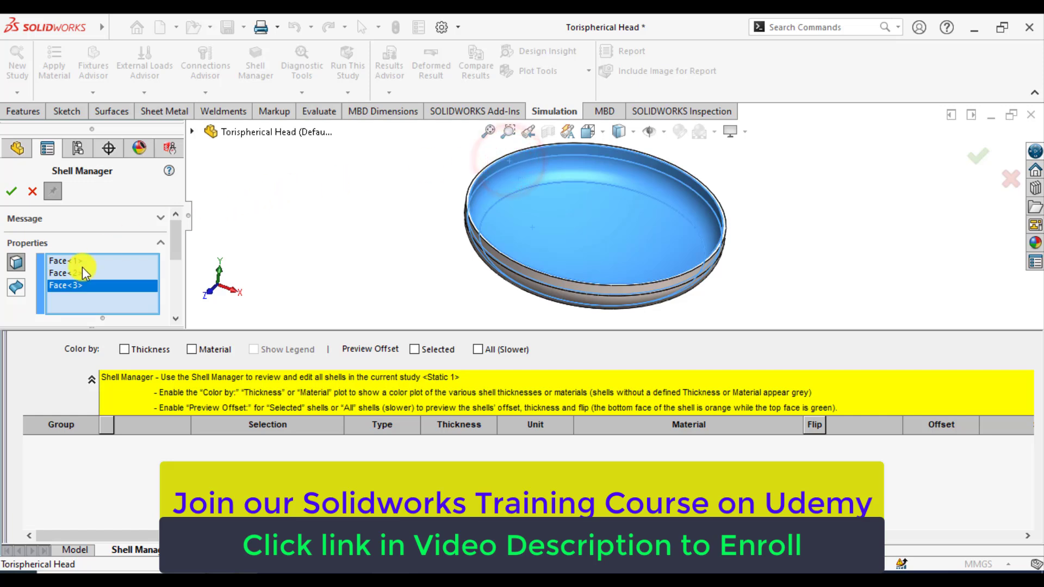
Step: Assign Alloy Steel and a thickness of 18 mm to the thin shell definition
drag(176, 245, 184, 277)
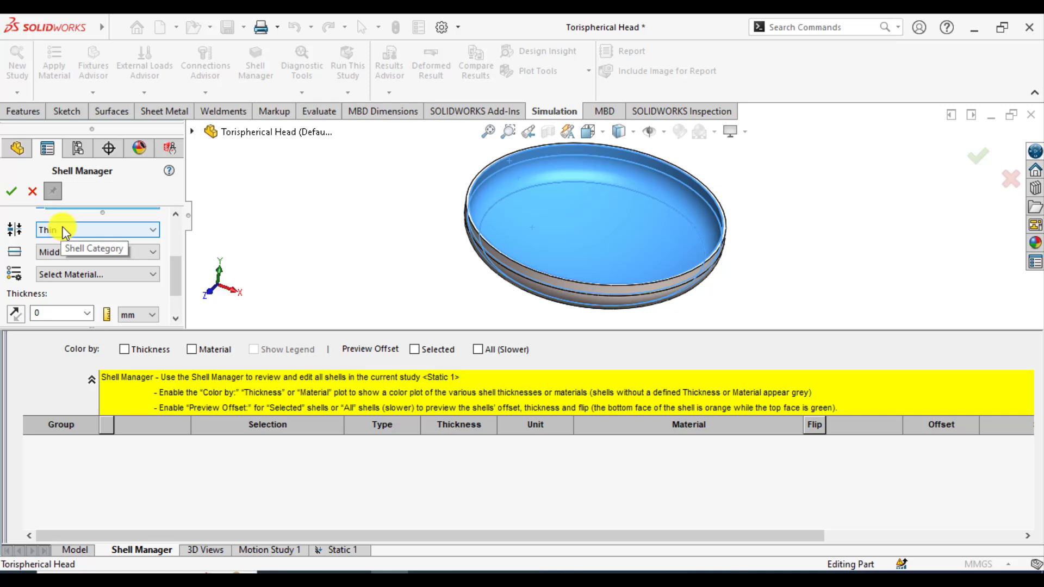
click(81, 276)
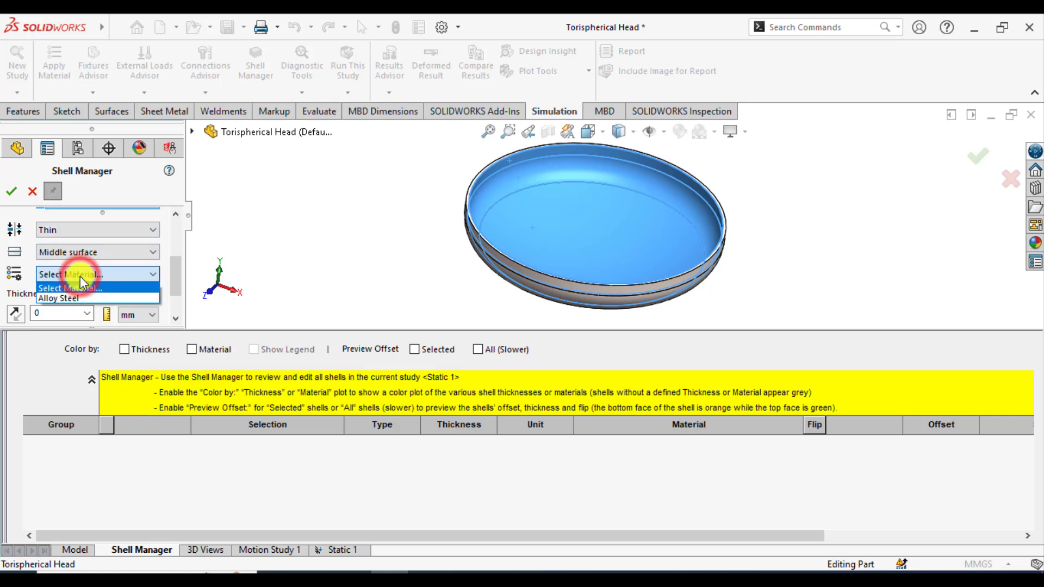
click(70, 297)
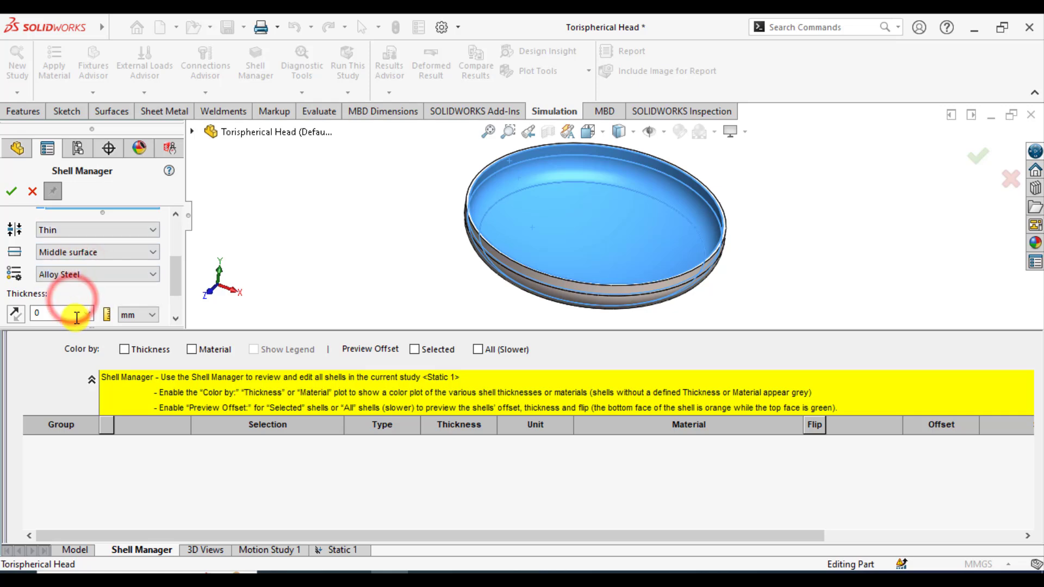
click(62, 315)
text(18)
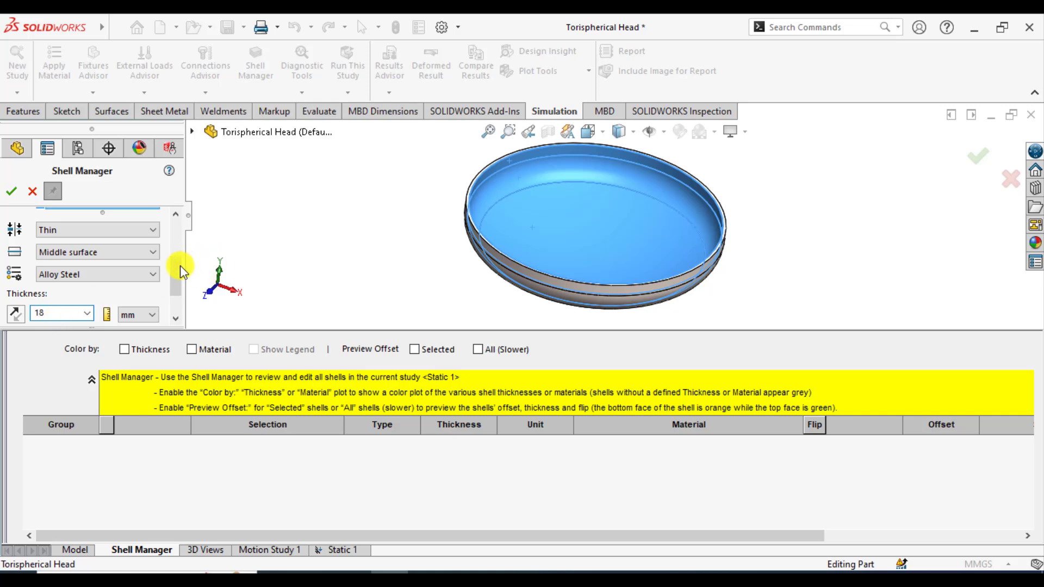
Step: Set the shell offset to Top surface, create the shells and close the Shell Manager
mouse_move(179, 266)
mouse_down()
mouse_move(183, 293)
mouse_move(179, 257)
mouse_up()
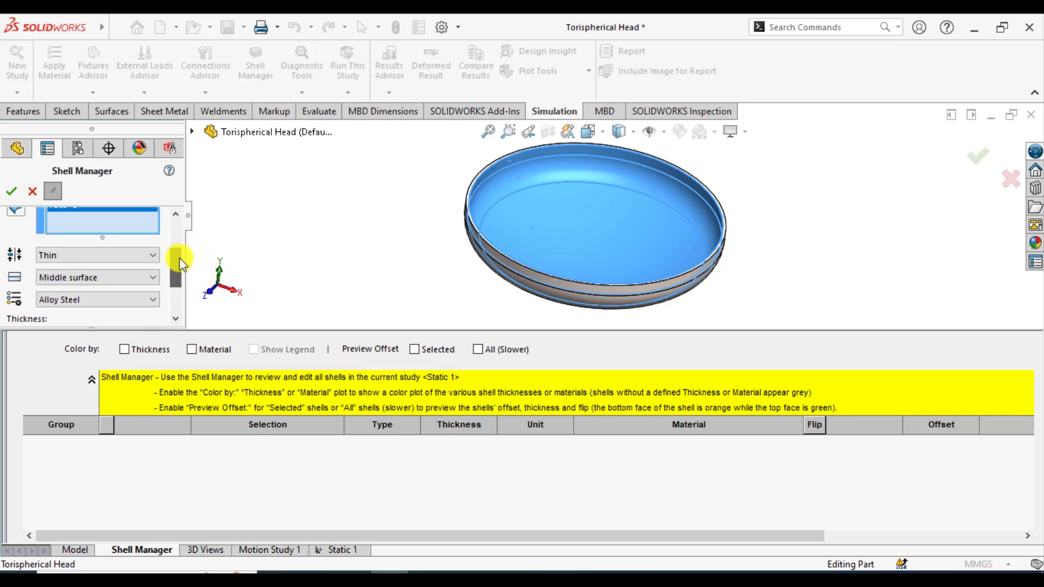
click(82, 277)
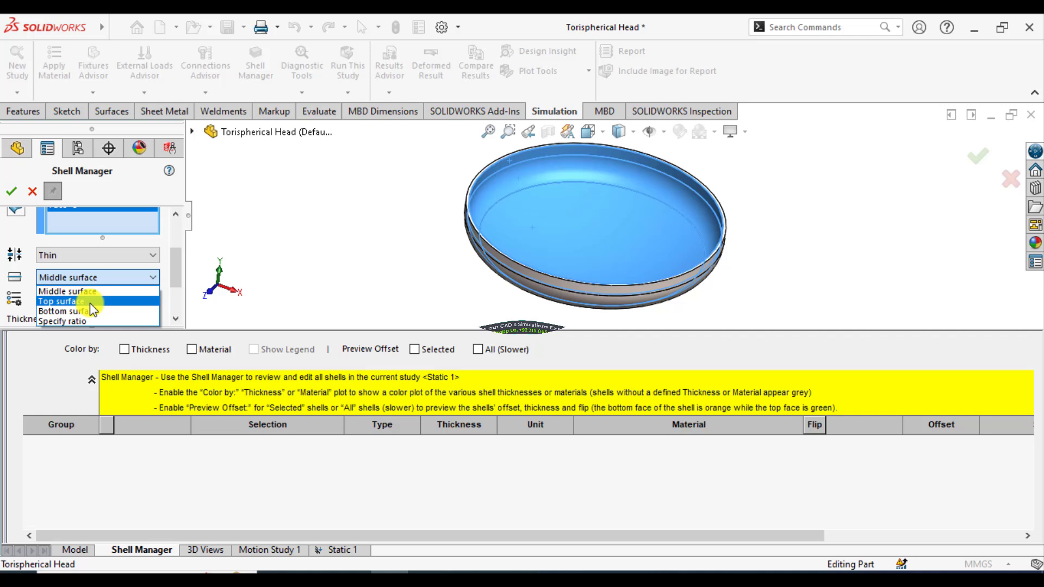
click(90, 303)
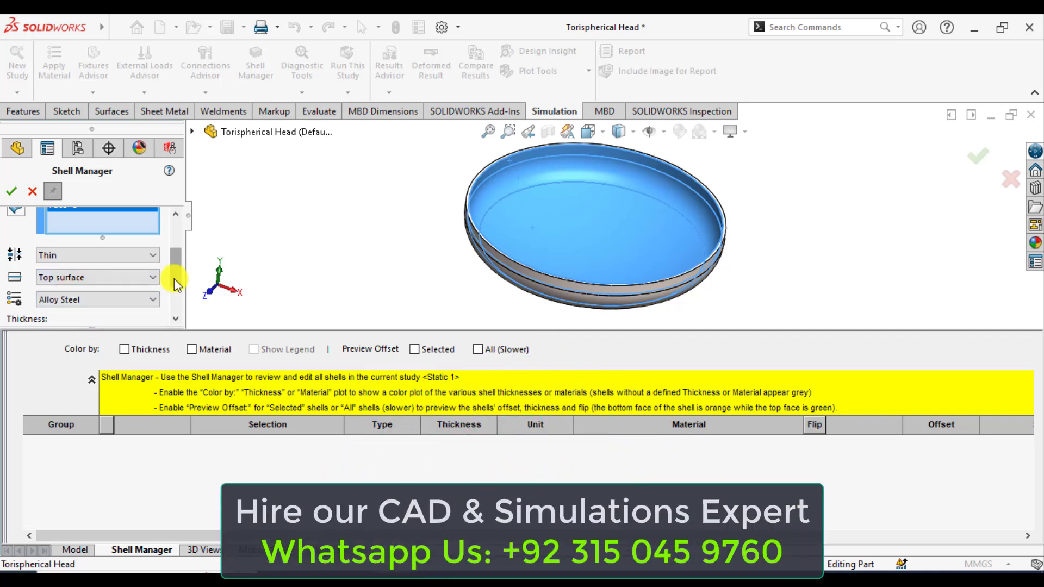
click(11, 191)
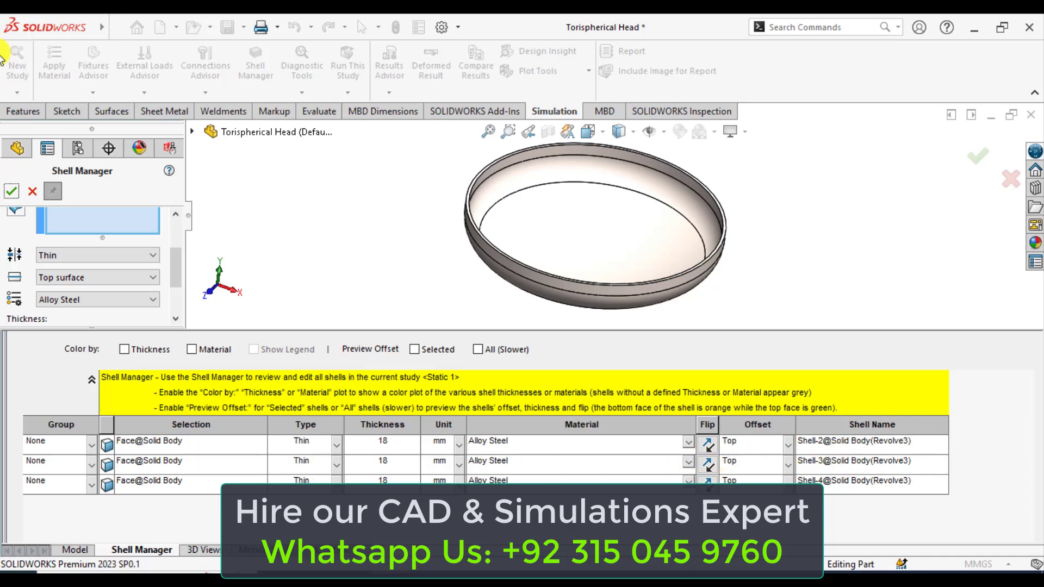
click(11, 191)
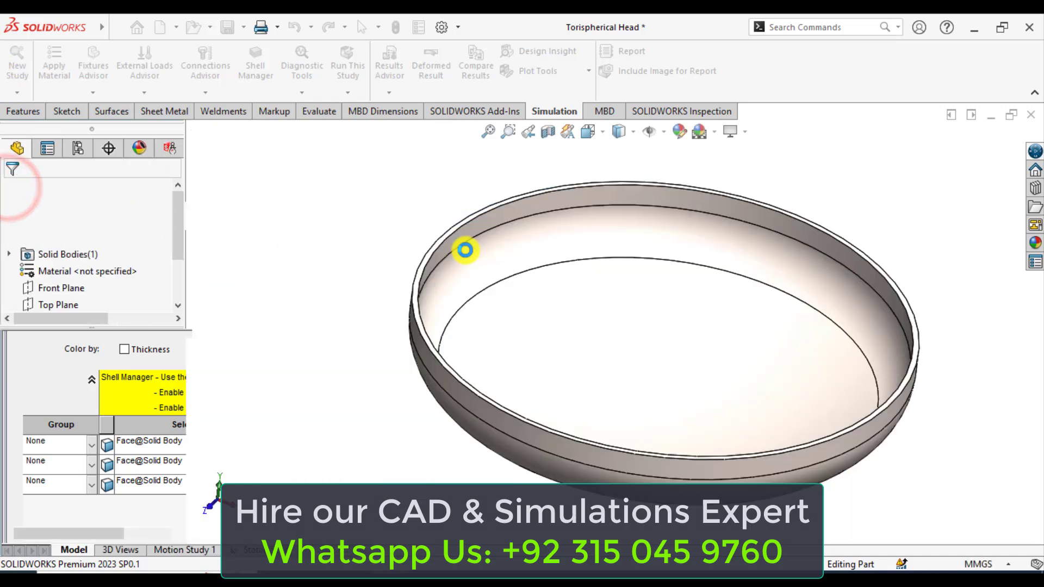
click(340, 251)
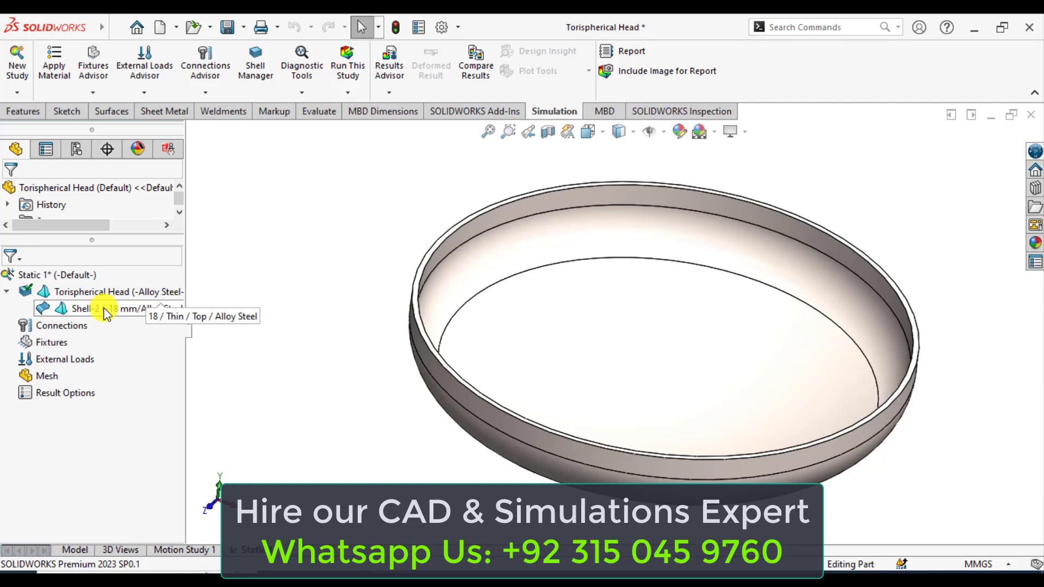
Step: Add a Fixed Geometry fixture to the inner circular edge of the head's open rim
right_click(39, 343)
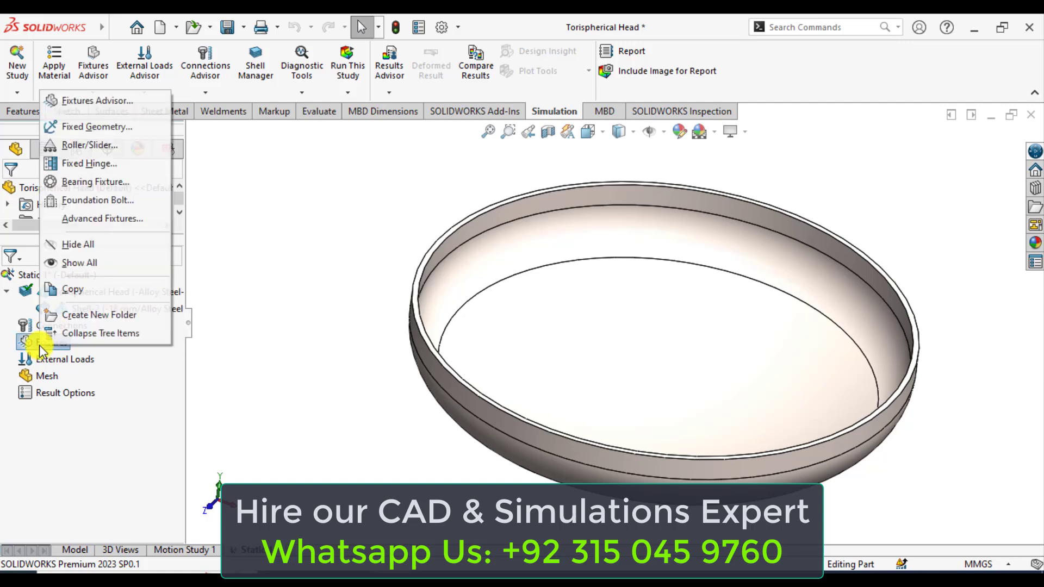
click(75, 129)
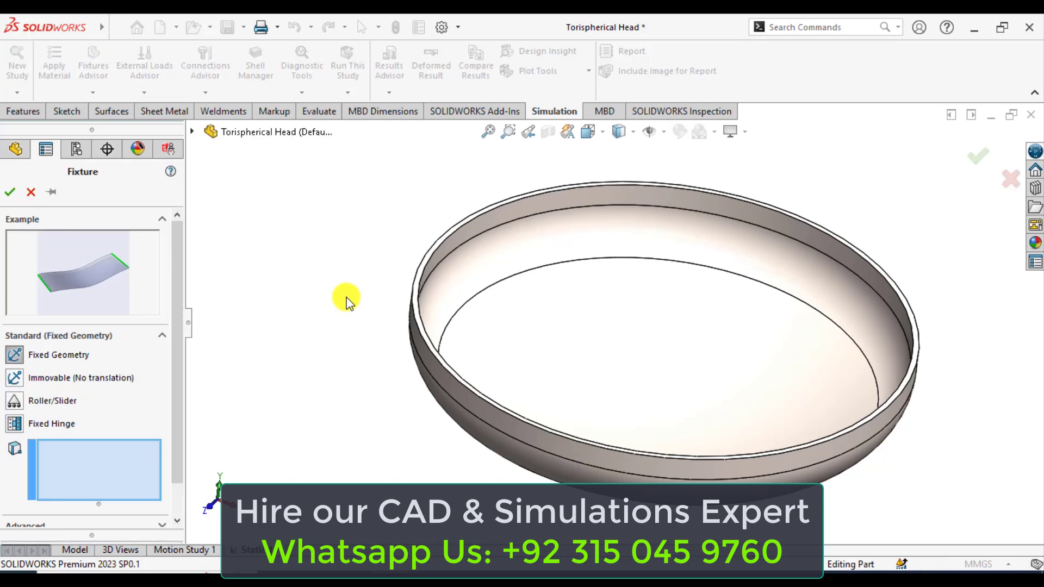
click(439, 249)
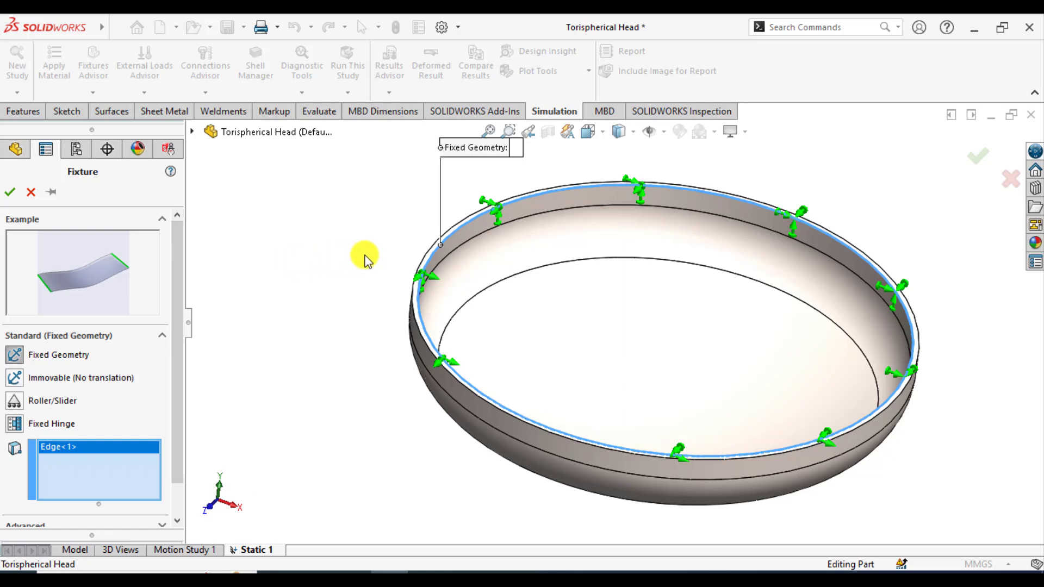
click(10, 192)
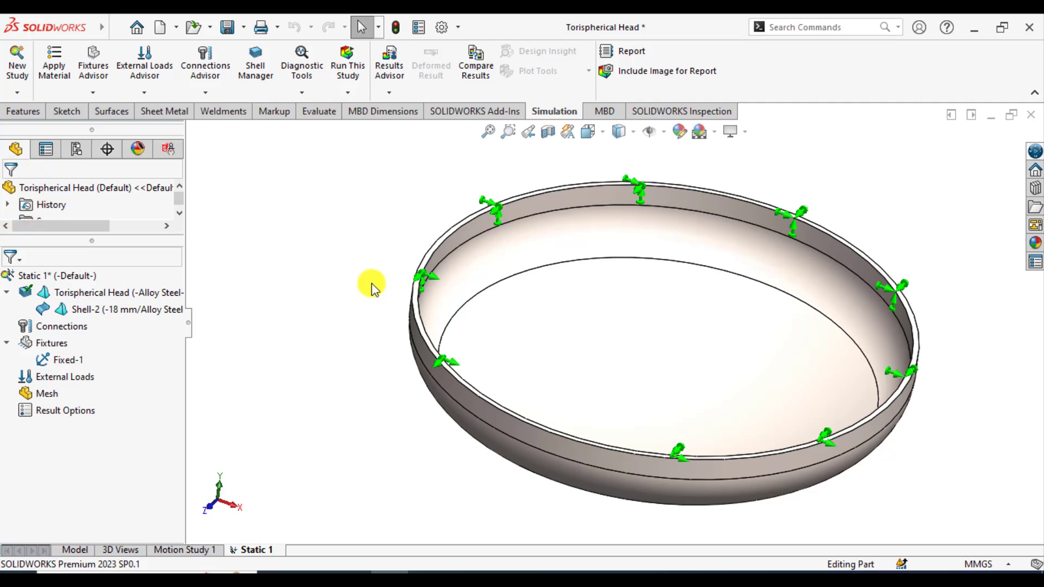
Step: Apply a 500 psi pressure load normal to the head's inner crown, knuckle and straight flange faces
right_click(72, 377)
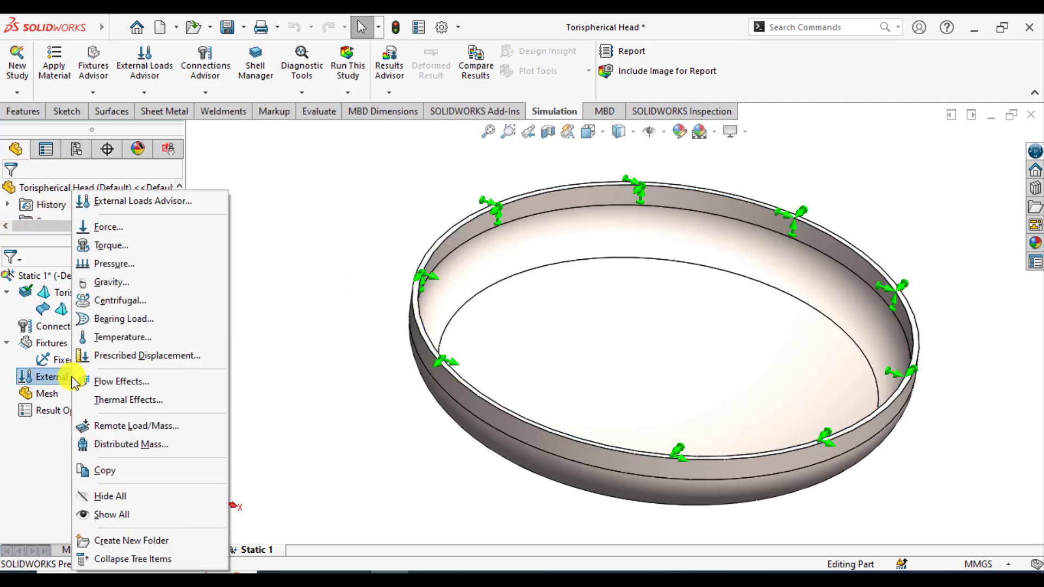
click(109, 264)
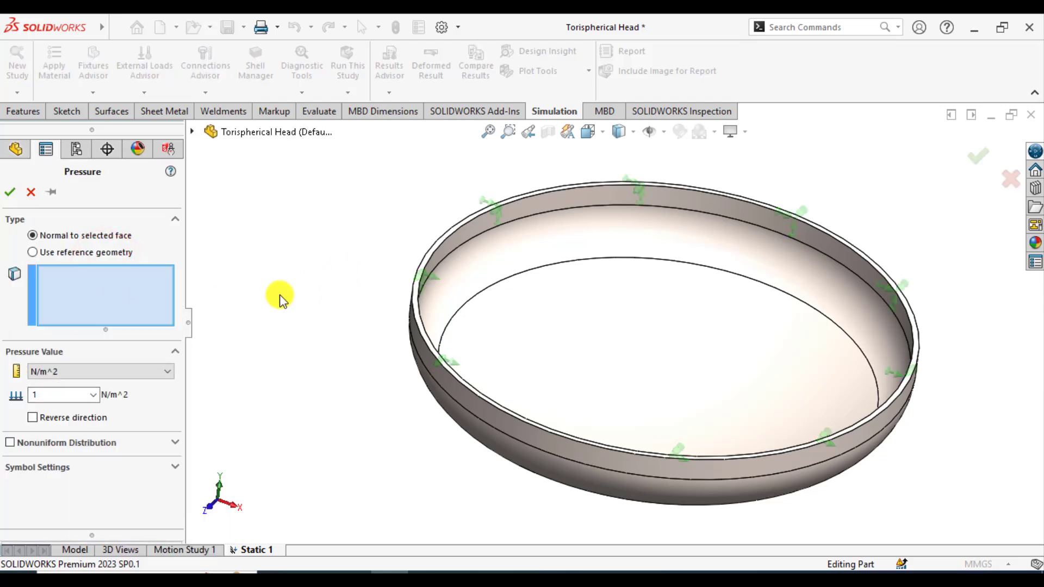
click(74, 368)
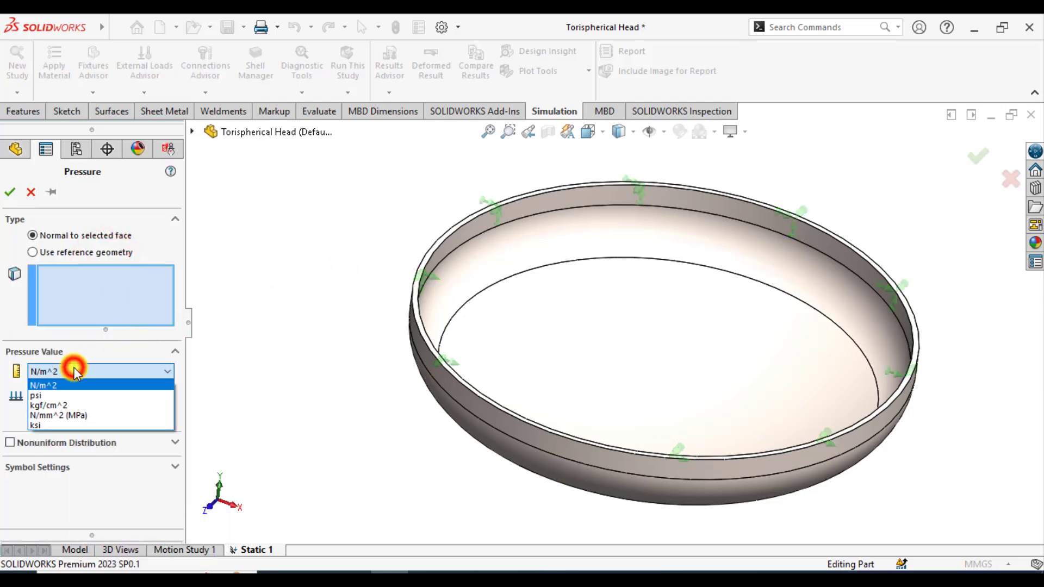
click(60, 396)
click(538, 354)
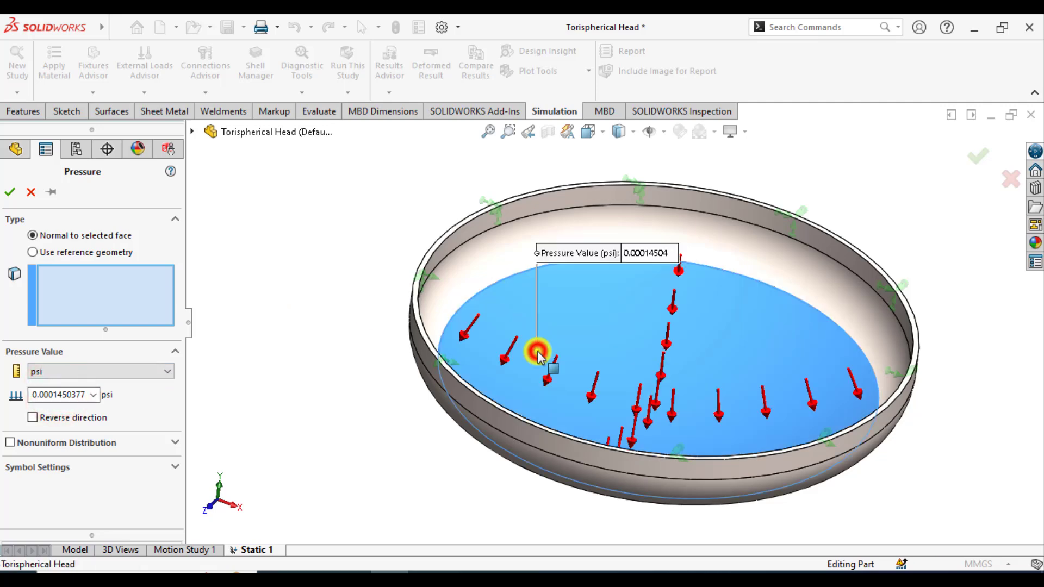
click(484, 258)
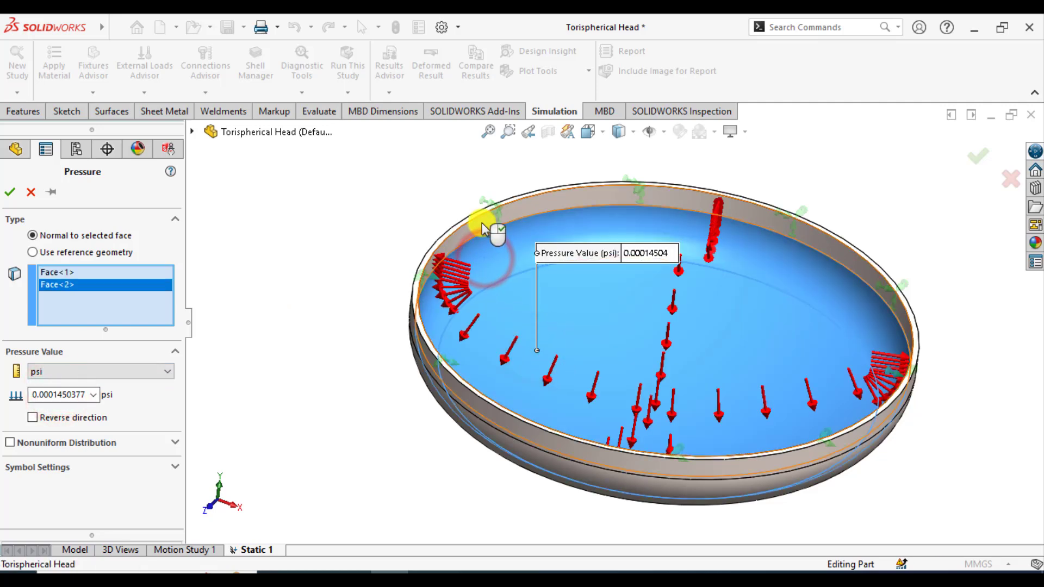
click(482, 228)
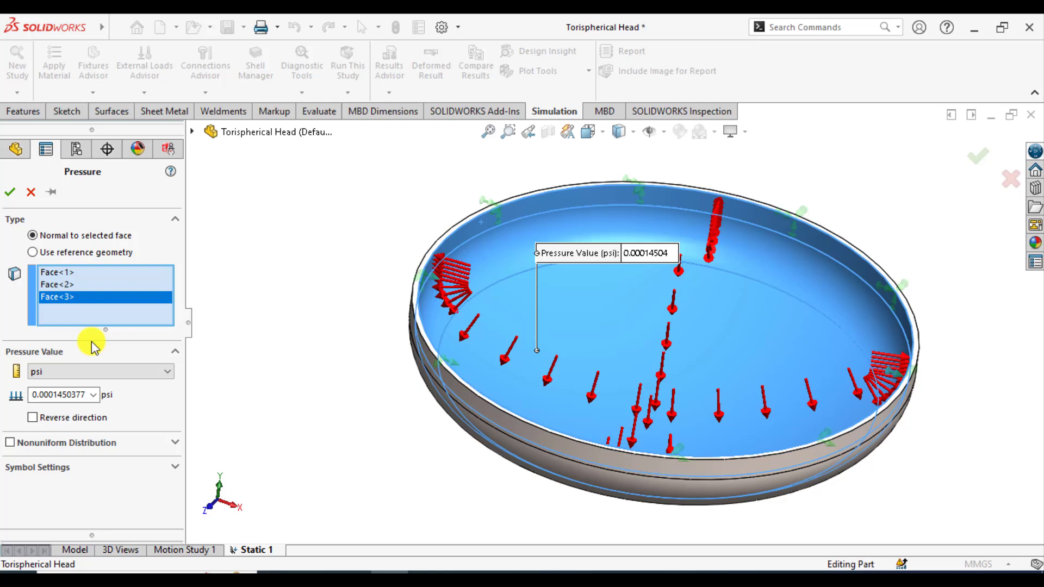
double_click(58, 399)
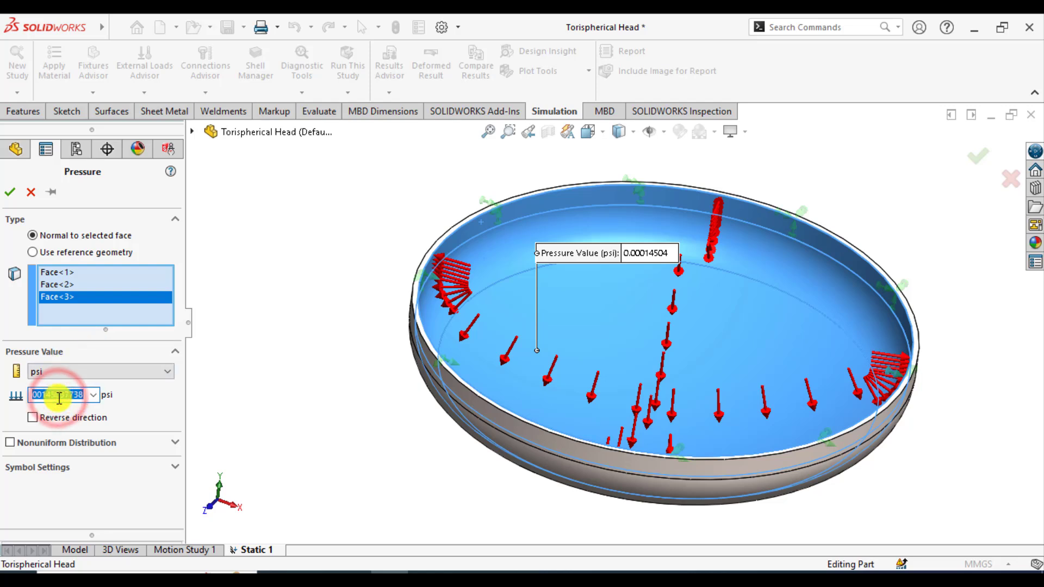
text(500)
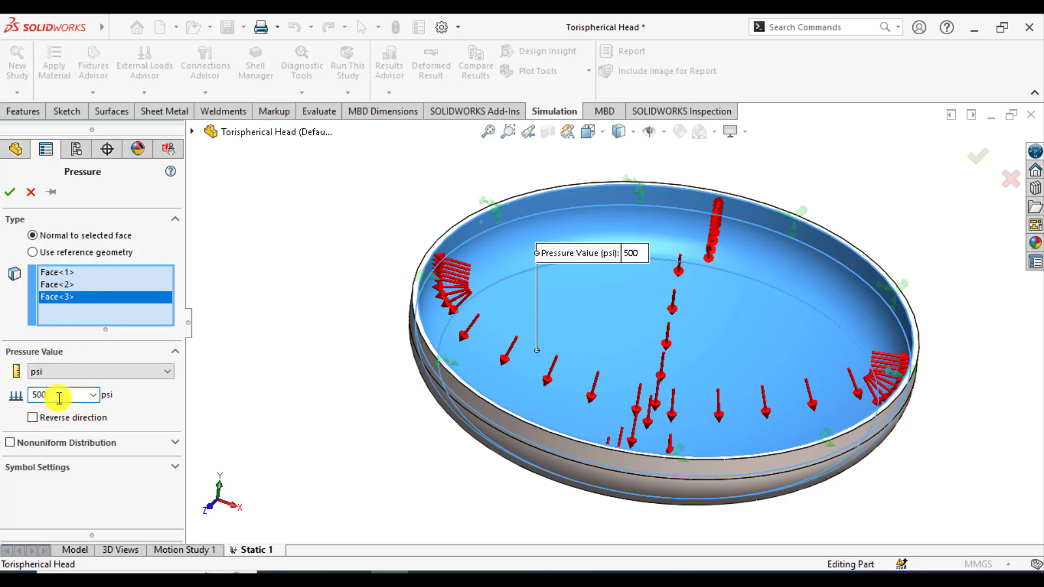
click(8, 191)
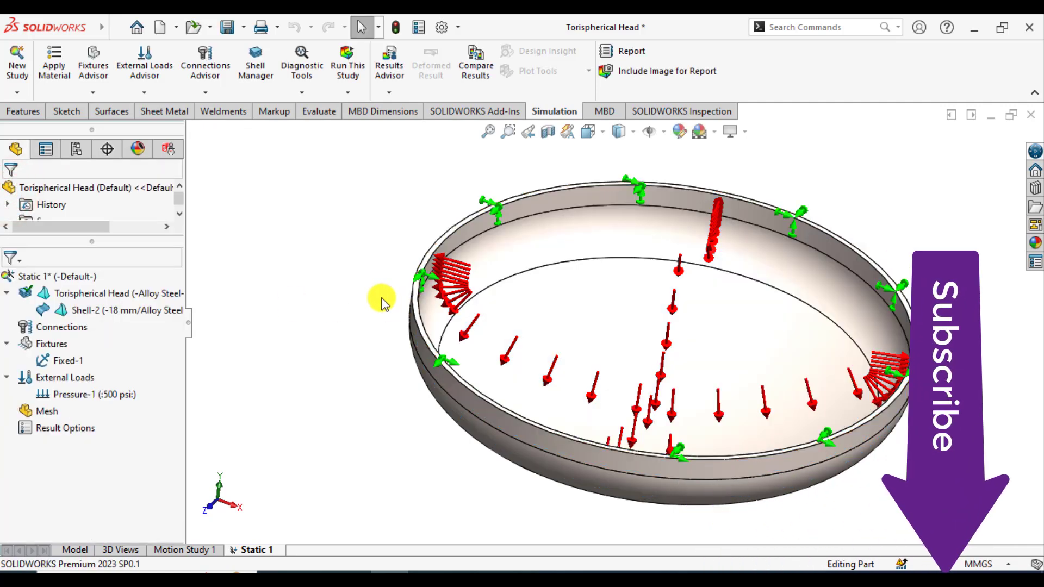
Step: Create a curvature-based mesh with a maximum element size of 50 mm and a minimum element size of 1 mm
right_click(39, 416)
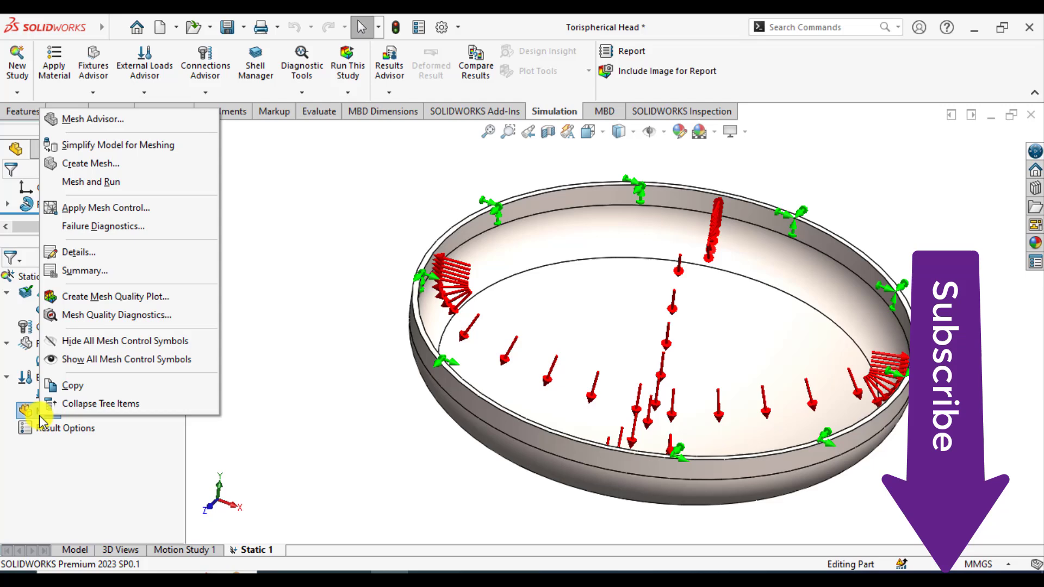
click(95, 165)
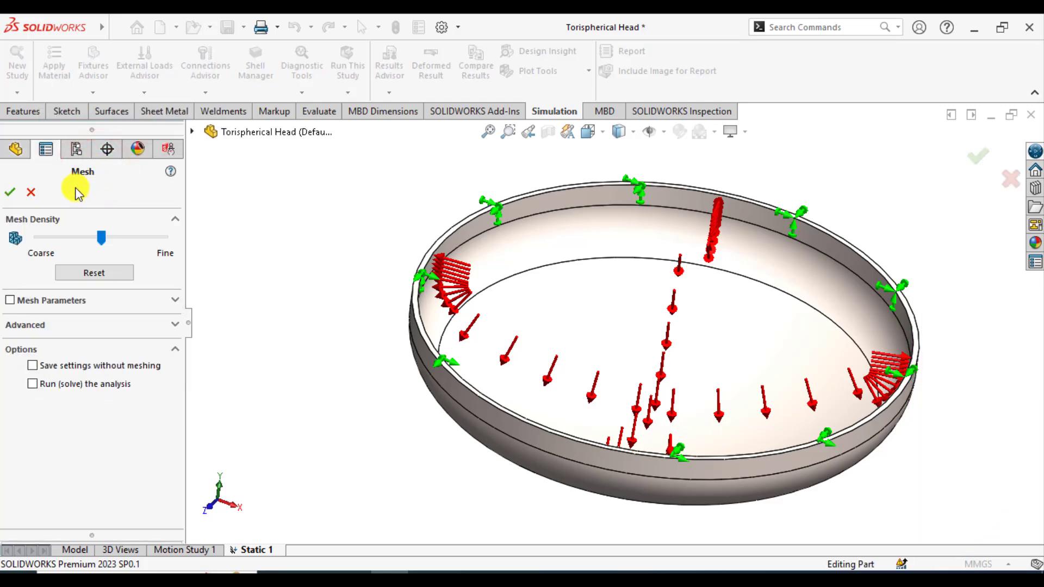
click(64, 301)
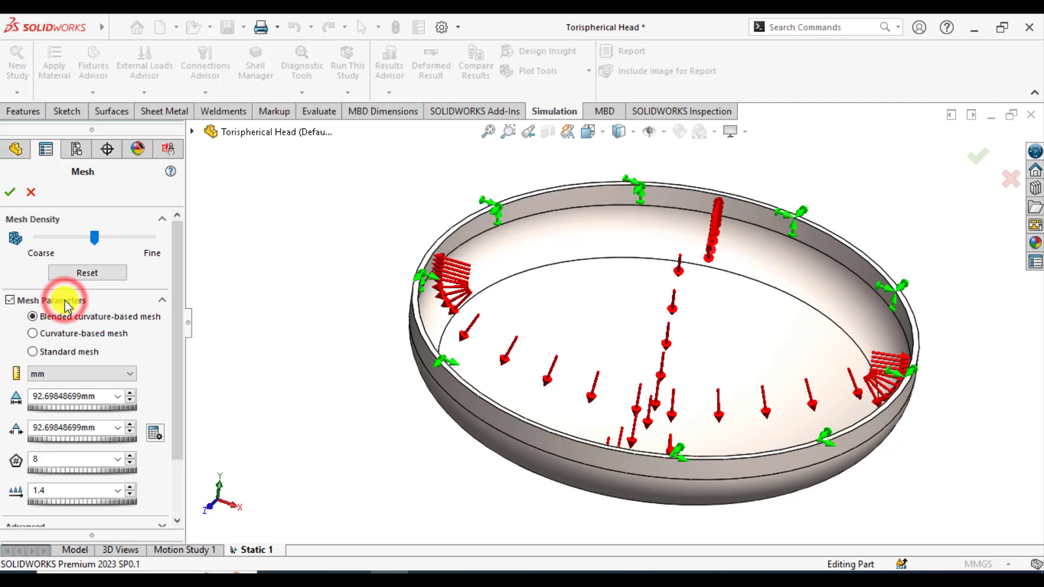
click(37, 335)
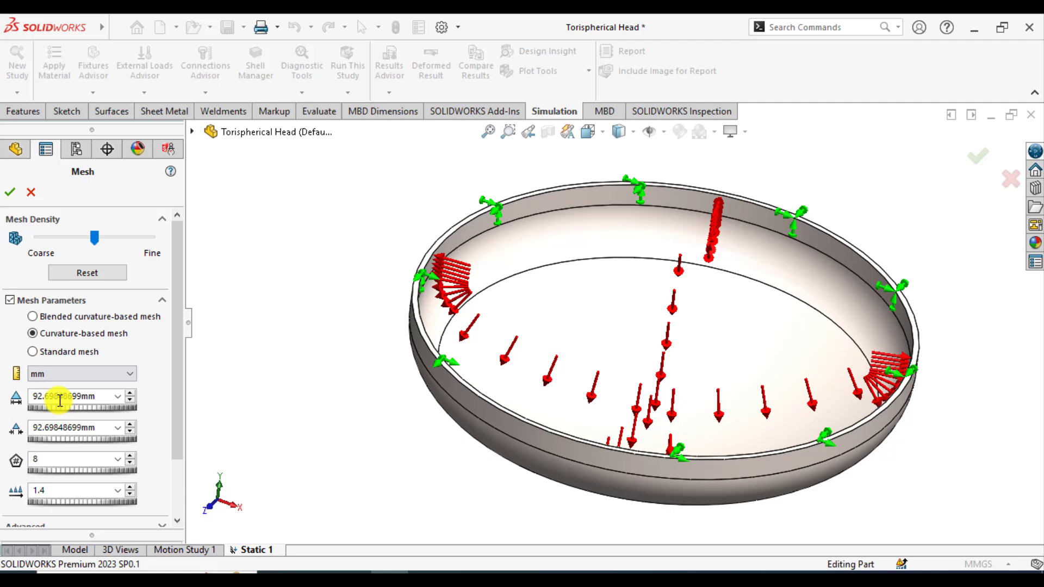
double_click(59, 397)
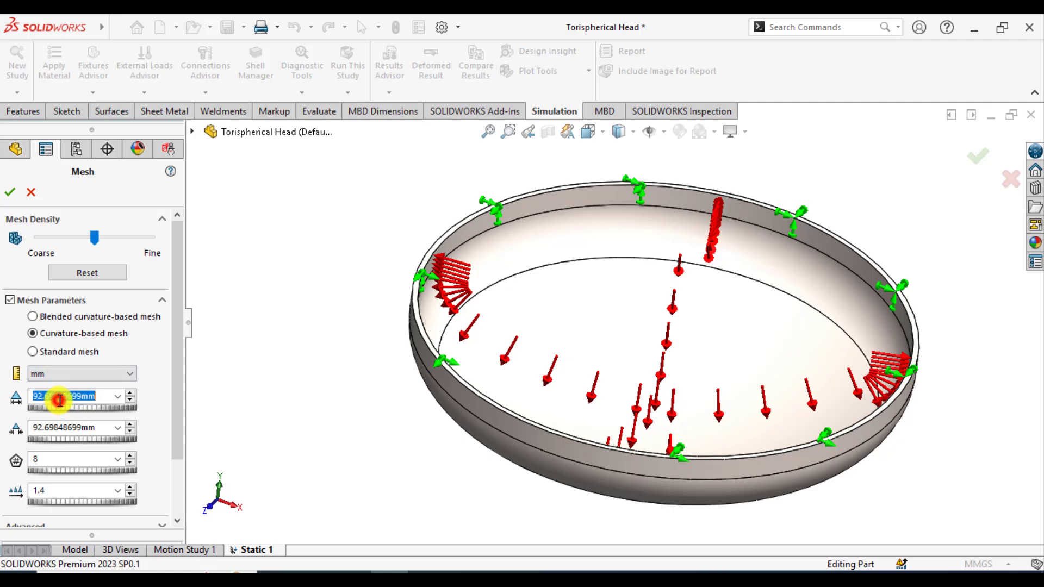
text(50)
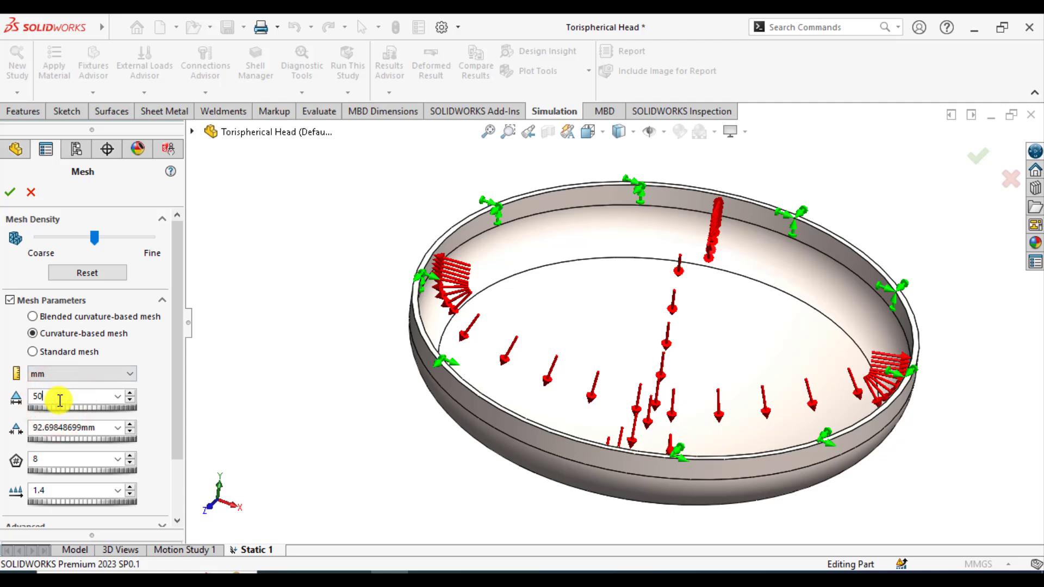
click(76, 430)
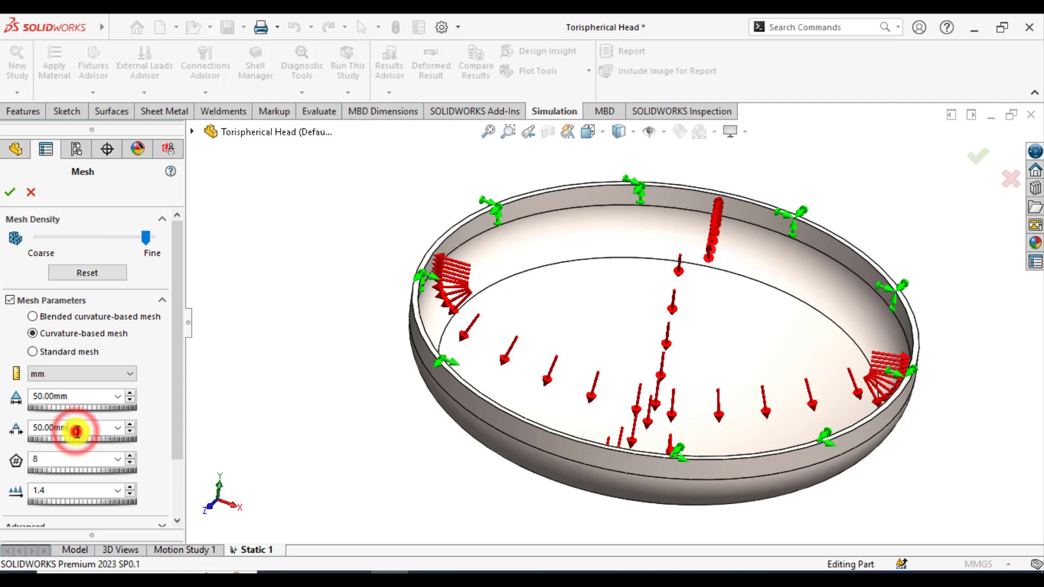
double_click(76, 431)
text(1)
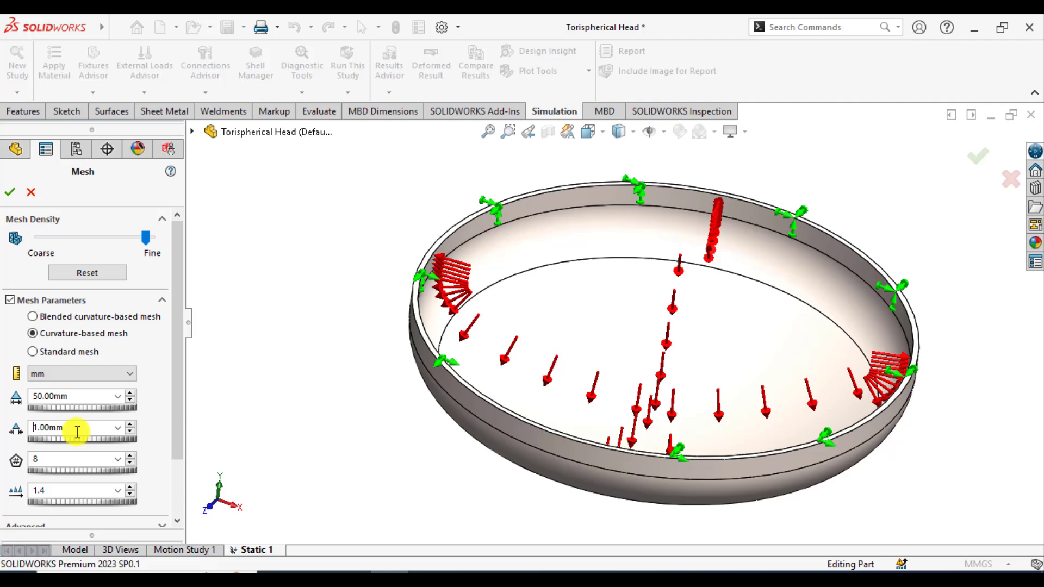
click(9, 191)
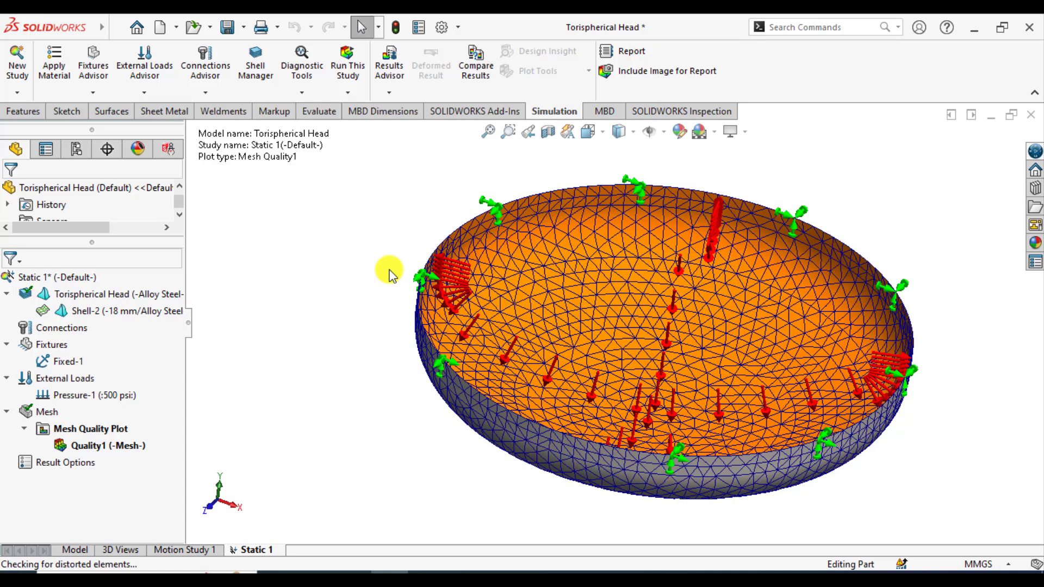
Step: Run the static study and show the expanded solver details while it solves
click(348, 69)
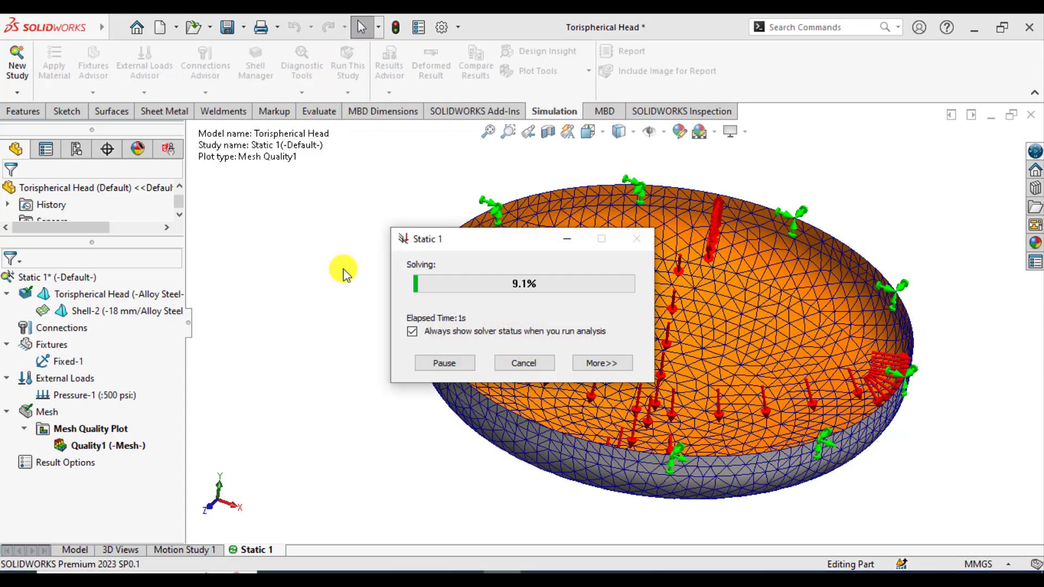
click(602, 363)
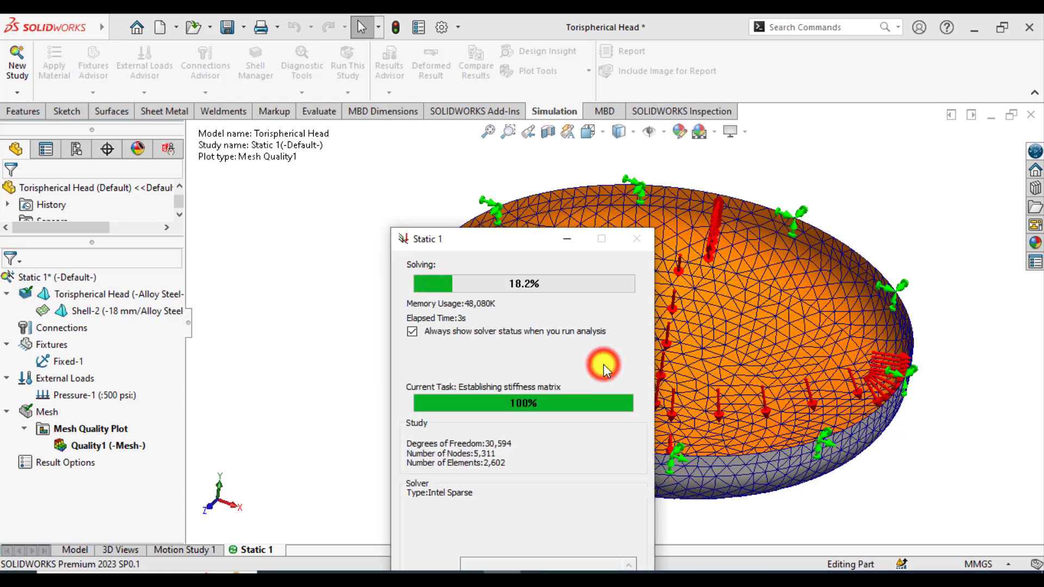
drag(497, 247, 473, 102)
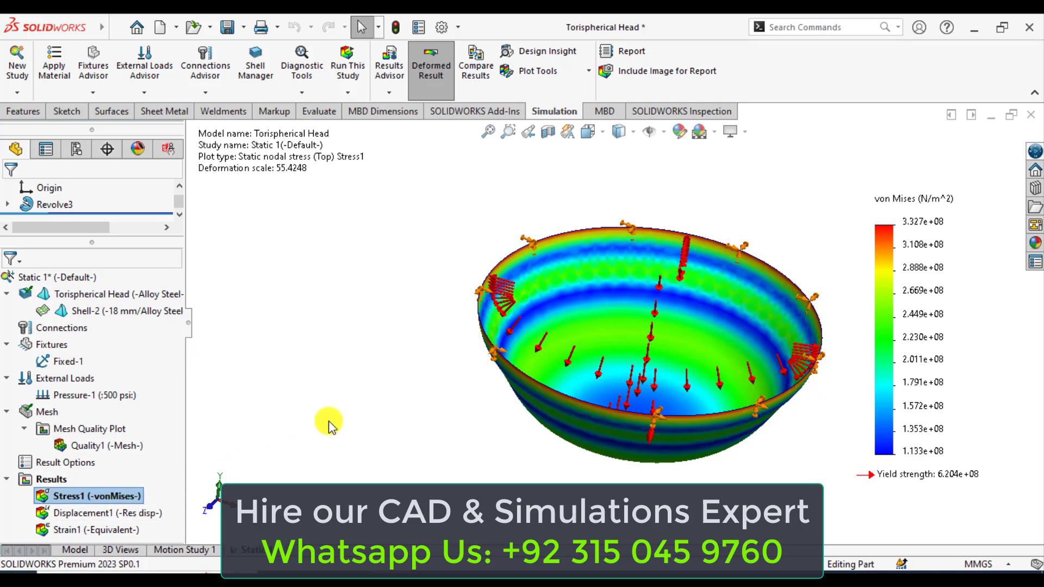
Step: Set the von Mises stress plot's units to N/mm^2 (MPa) and its legend number format to floating
right_click(91, 495)
click(132, 188)
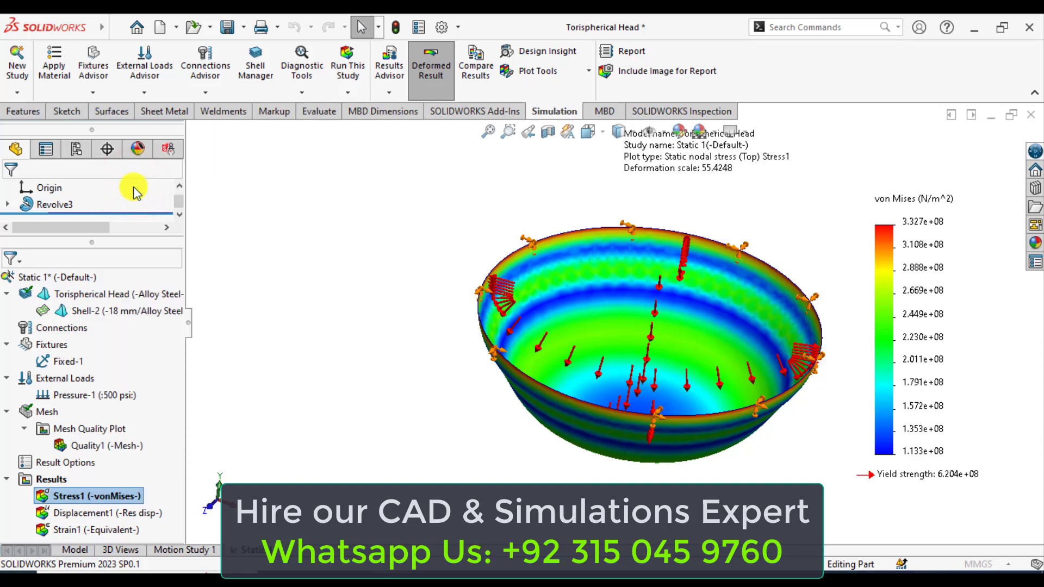
click(60, 295)
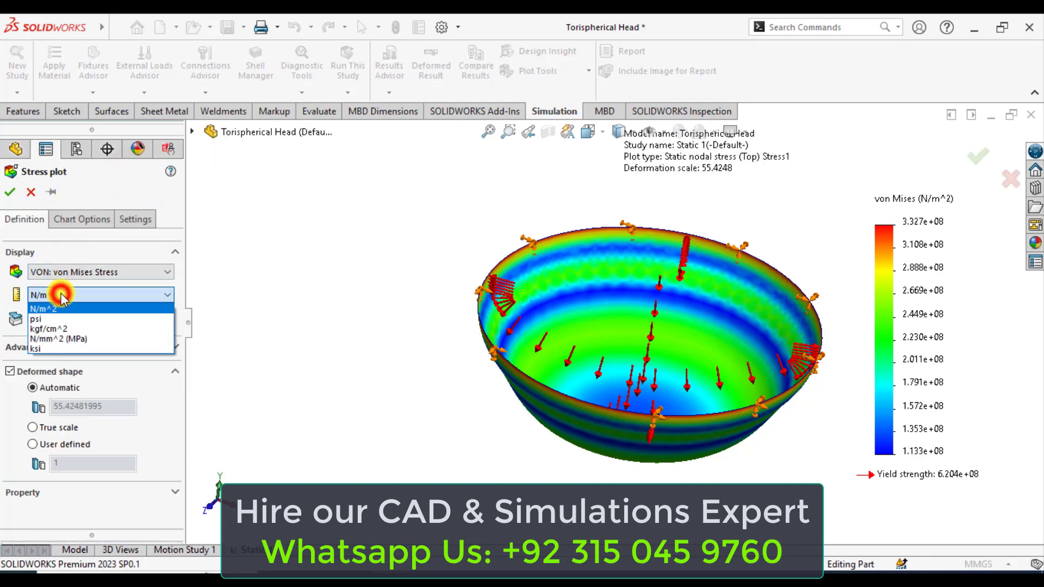
click(63, 338)
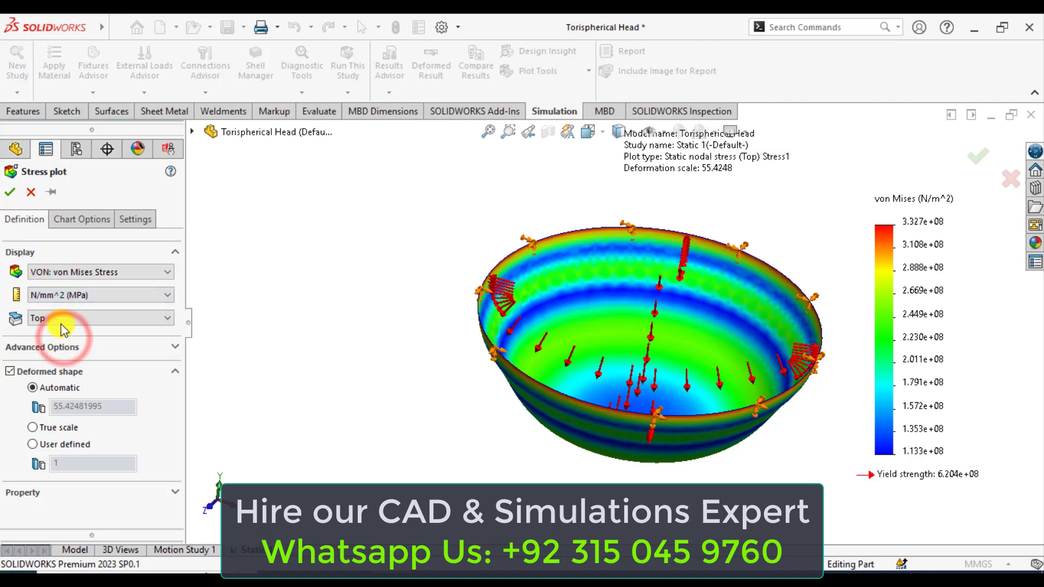
click(79, 219)
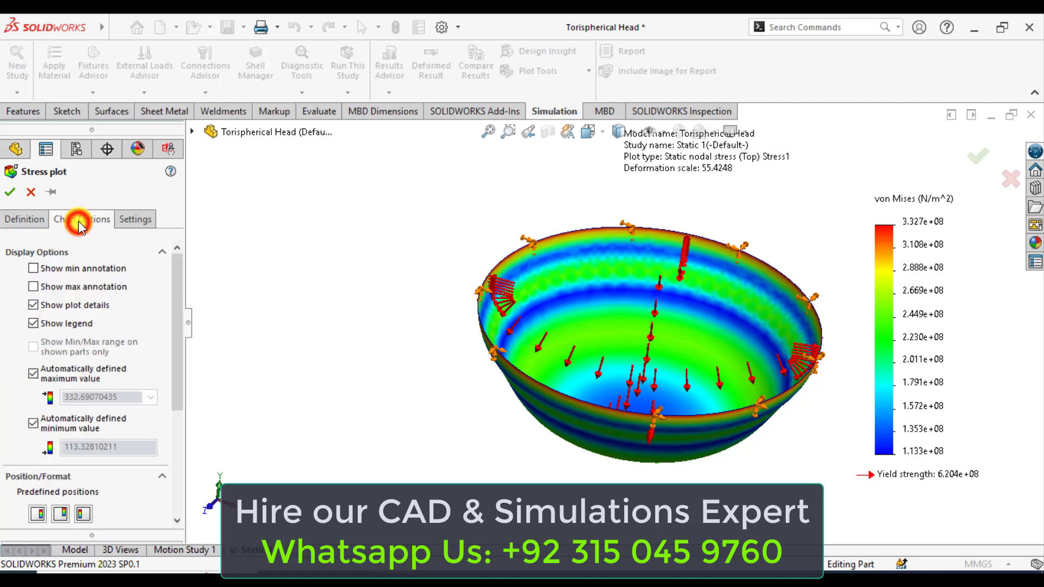
scroll(78, 400, down, 5)
click(77, 423)
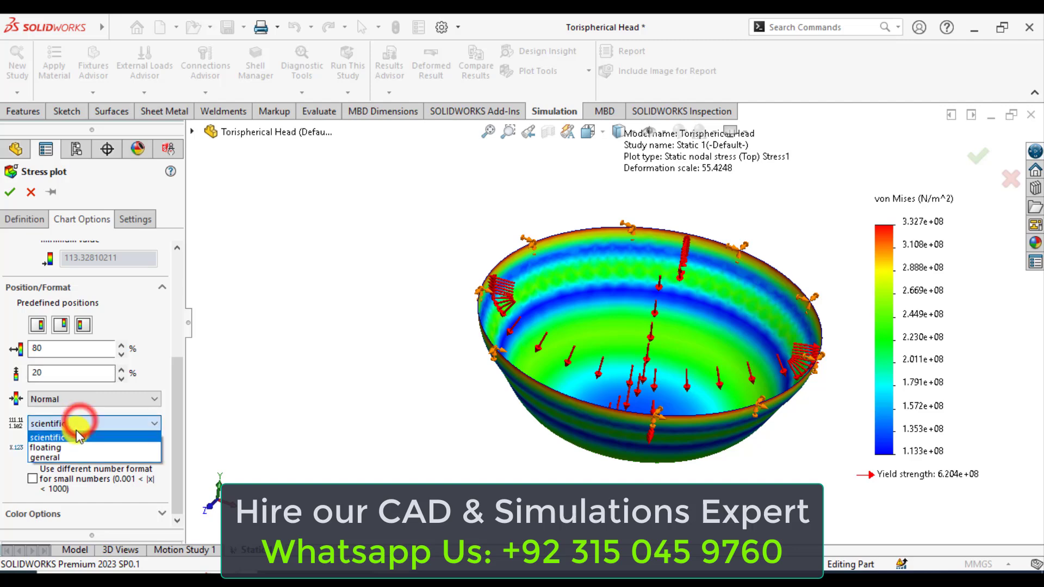
click(65, 446)
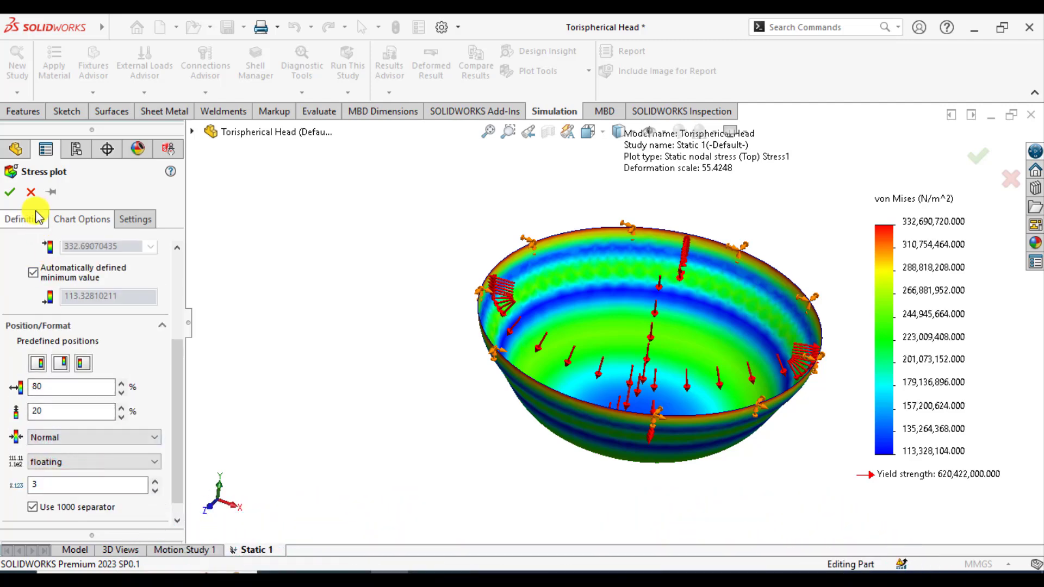
click(9, 192)
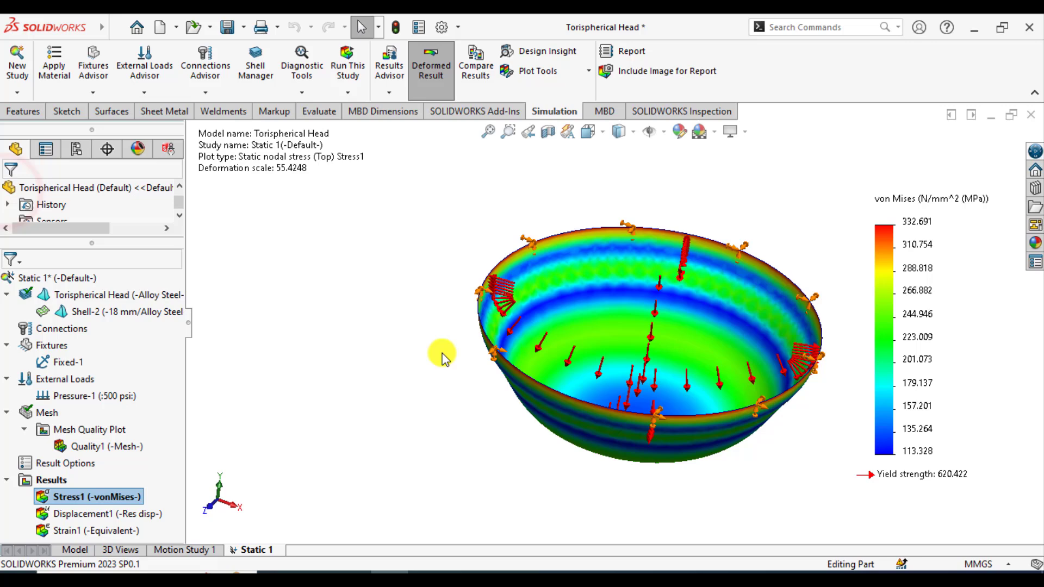
Step: Display the resultant displacement plot and examine the head's deformed shape against the colour legend
click(391, 374)
scroll(520, 365, down, 2)
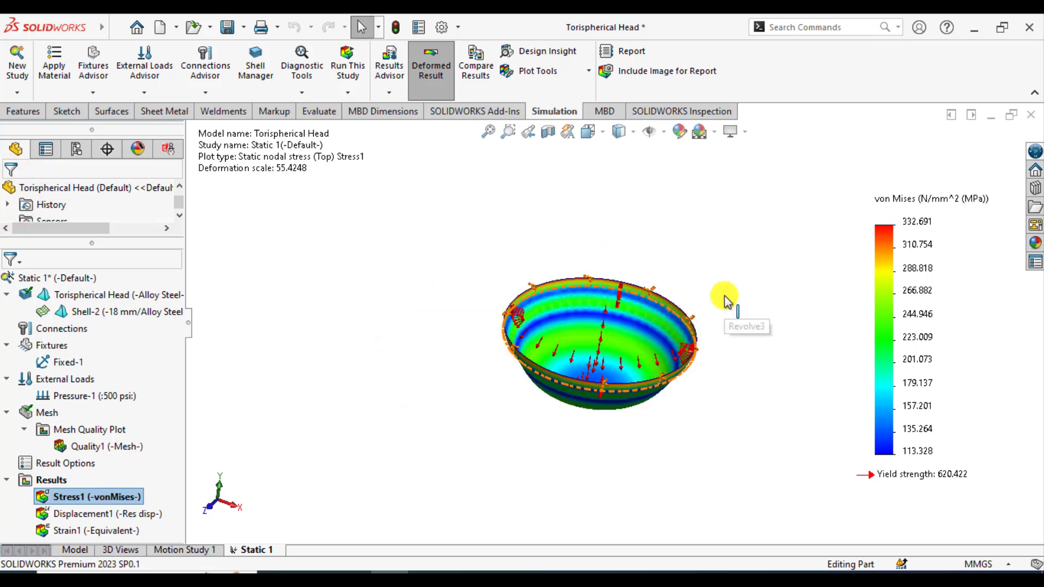
scroll(667, 326, up, 2)
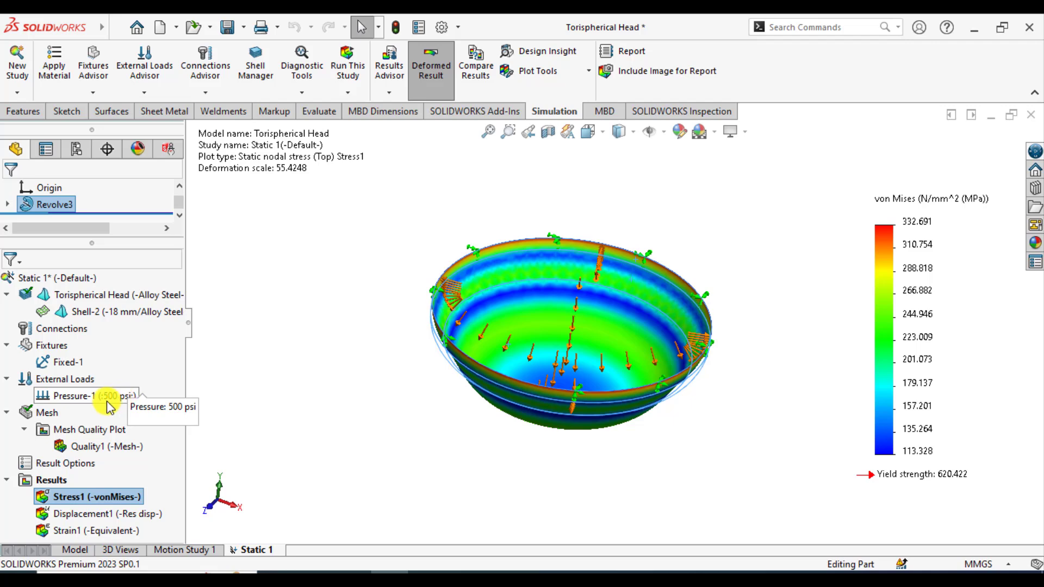
double_click(78, 516)
middle_drag(340, 424, 386, 426)
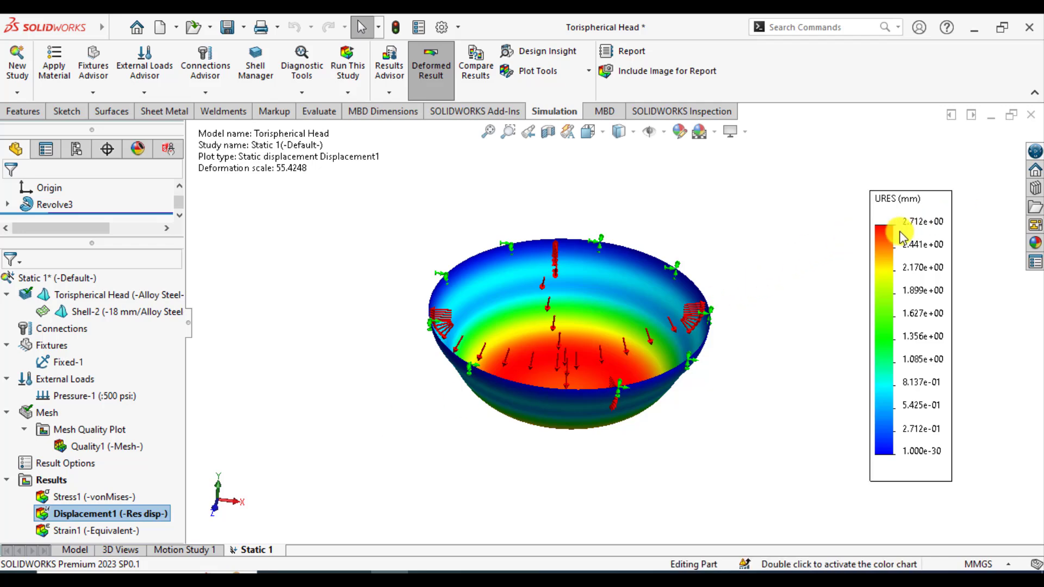
middle_drag(466, 438, 463, 342)
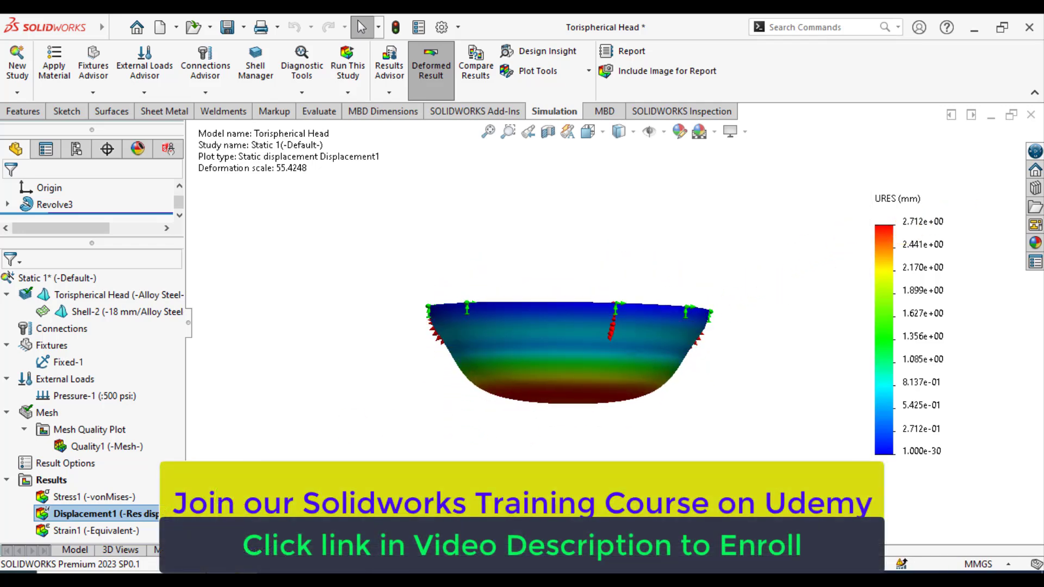
Step: Animate the resultant displacement plot and examine the head's deformation from the side and from above the rim
right_click(102, 512)
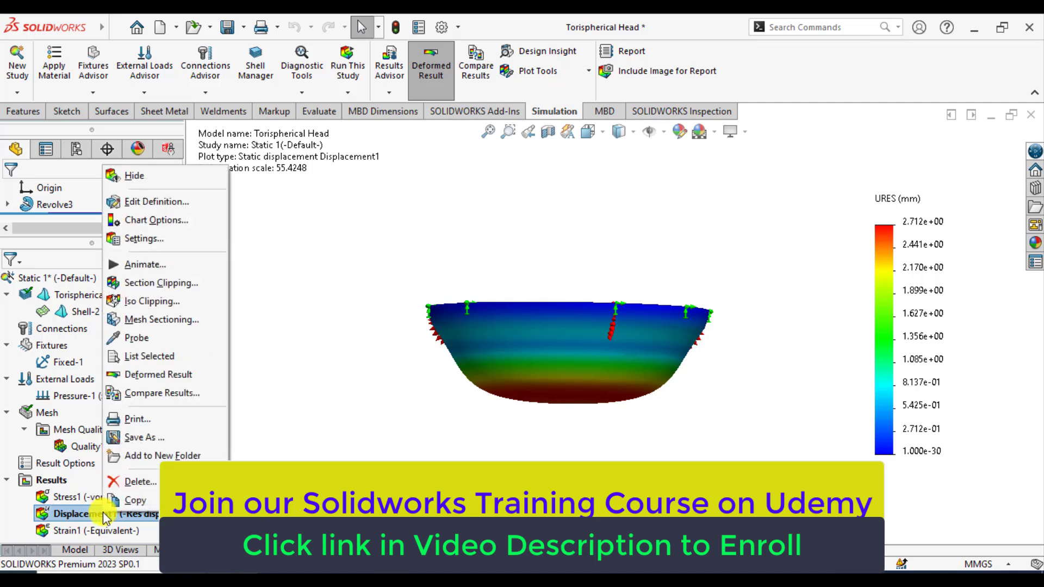
click(143, 264)
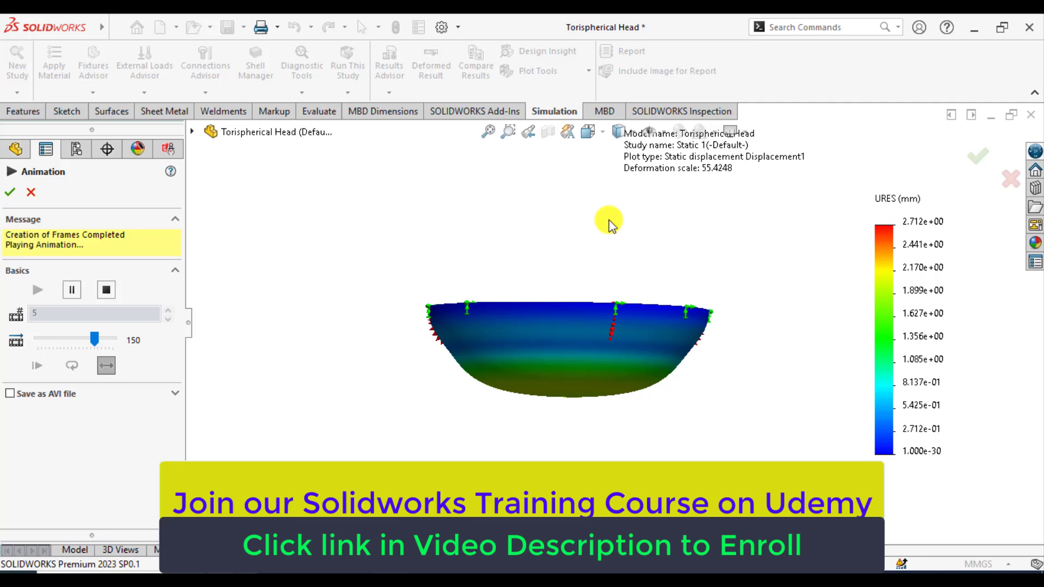
middle_drag(601, 240, 610, 300)
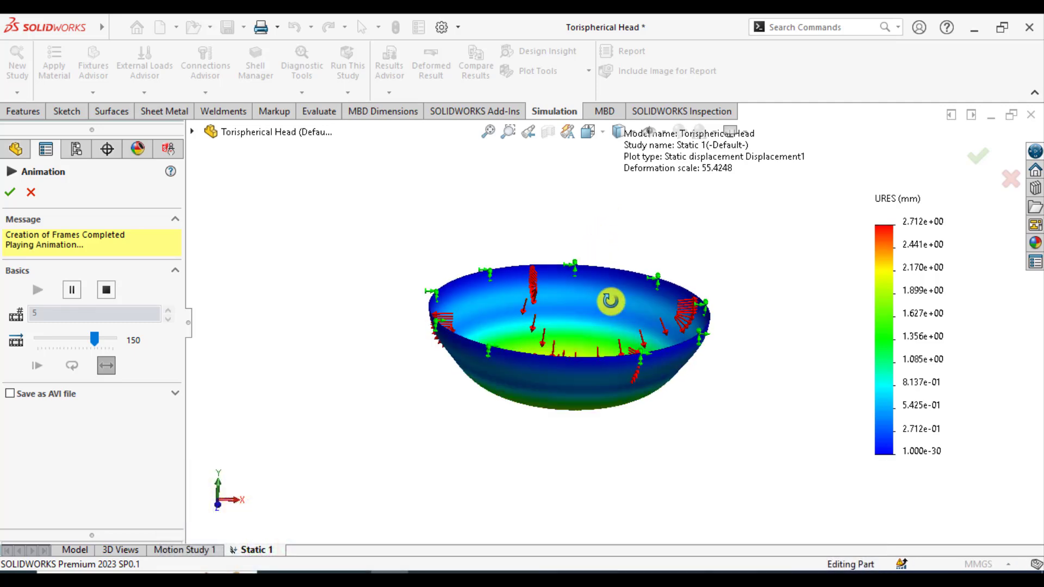
Step: End the displacement animation and examine the inside of the deformed head from above the rim
click(9, 192)
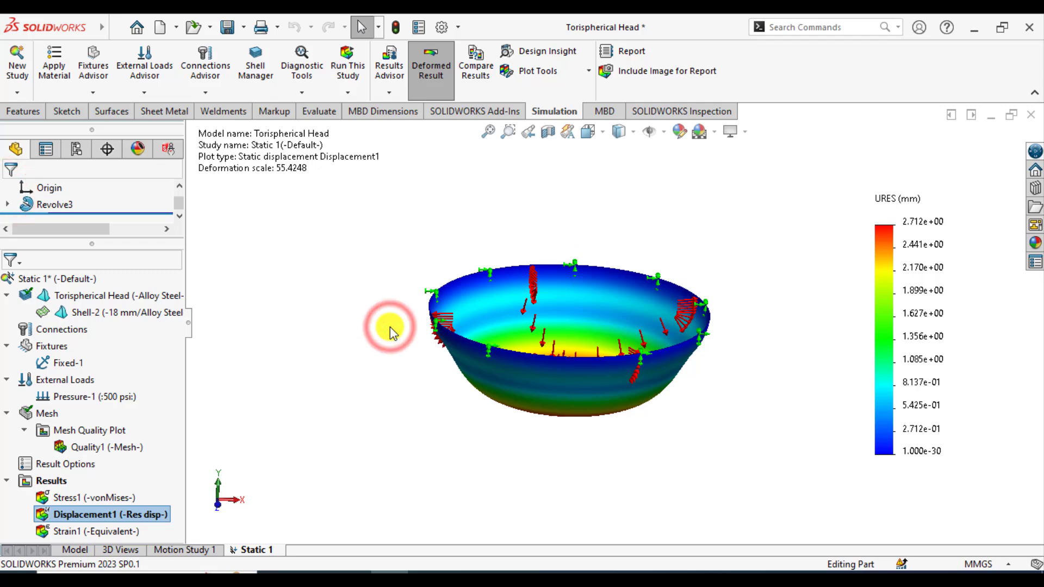
middle_drag(390, 327, 619, 383)
Step: Define a factor of safety plot for all bodies using the Max von Mises Stress criterion and examine it on the head
right_click(55, 487)
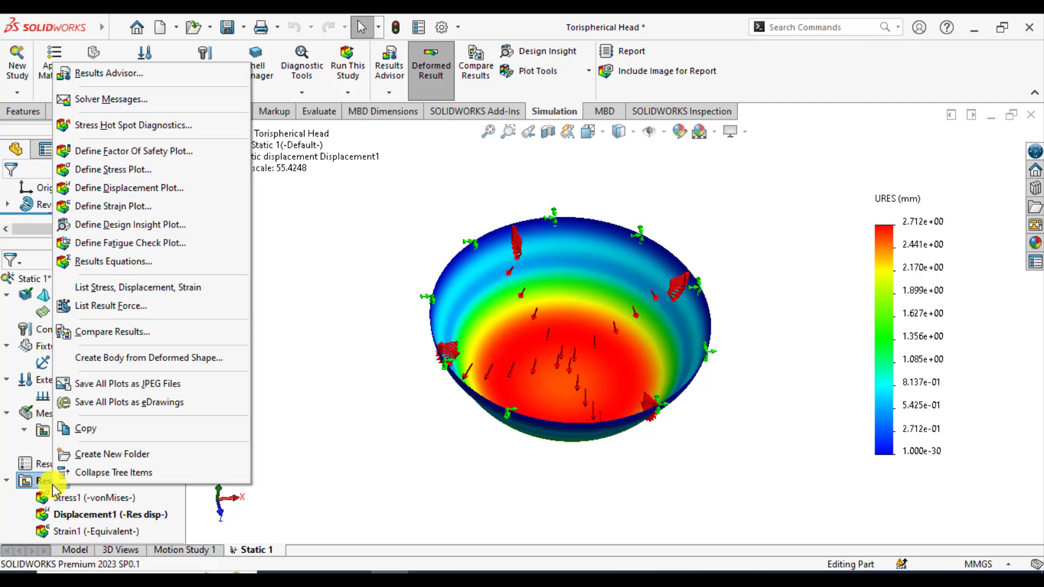
click(125, 154)
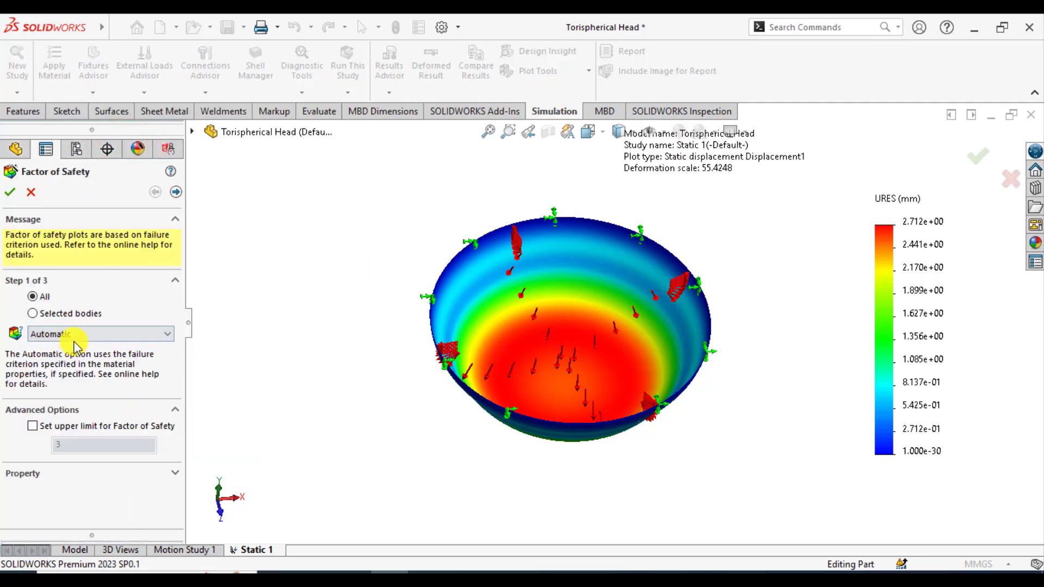
click(82, 333)
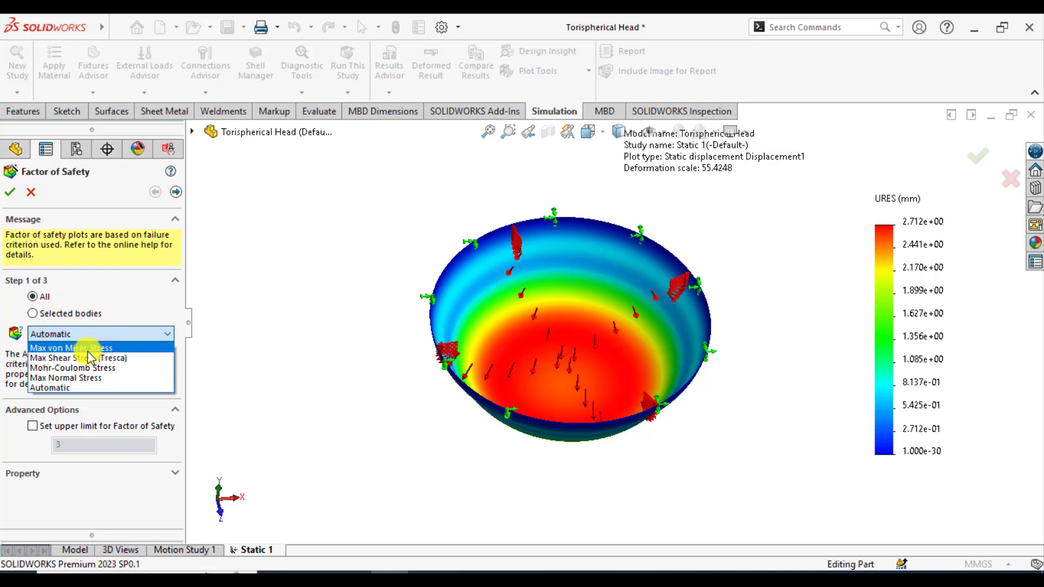
click(88, 350)
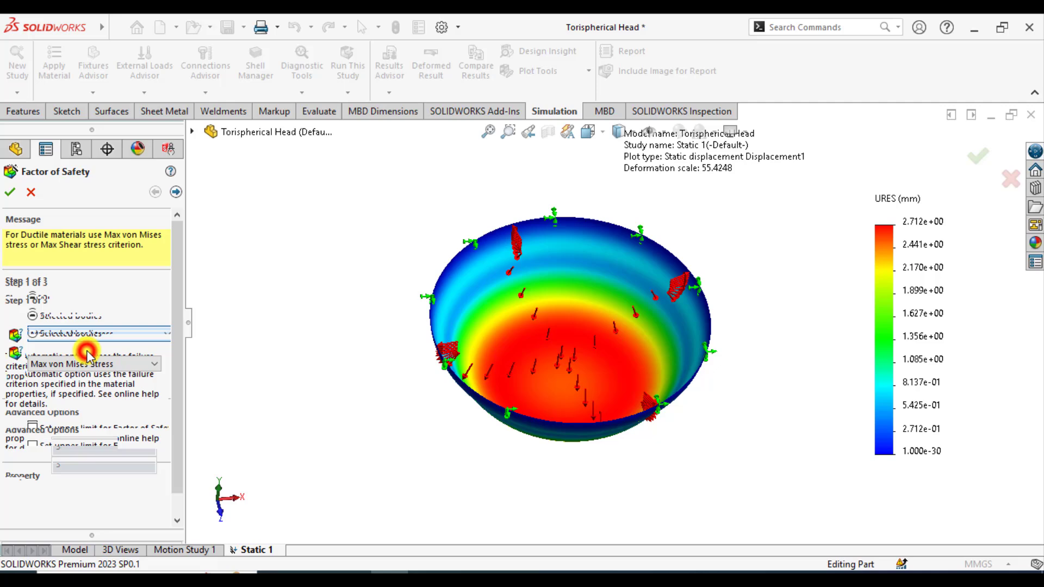
click(9, 192)
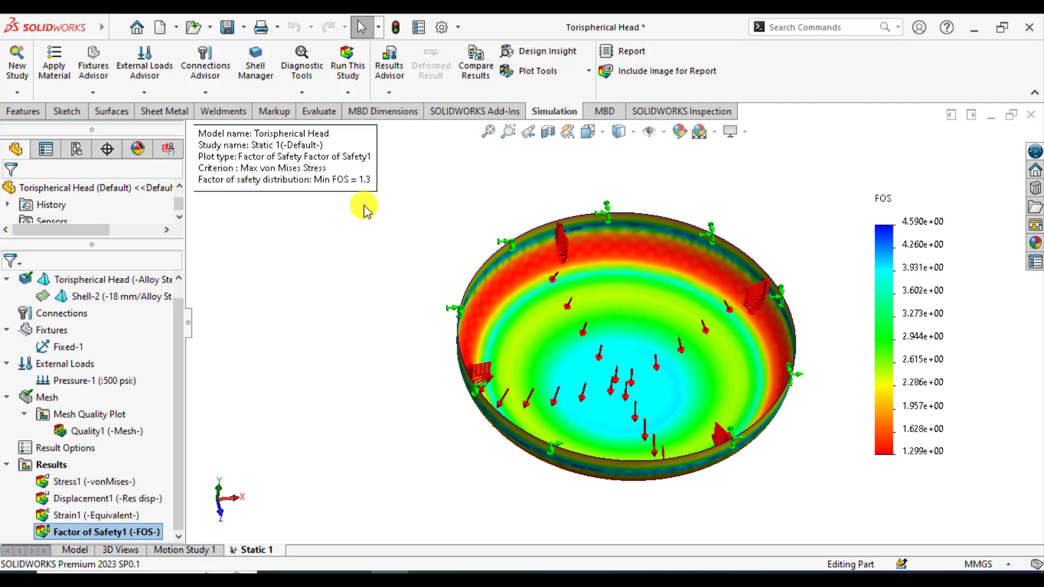
middle_drag(368, 359, 365, 322)
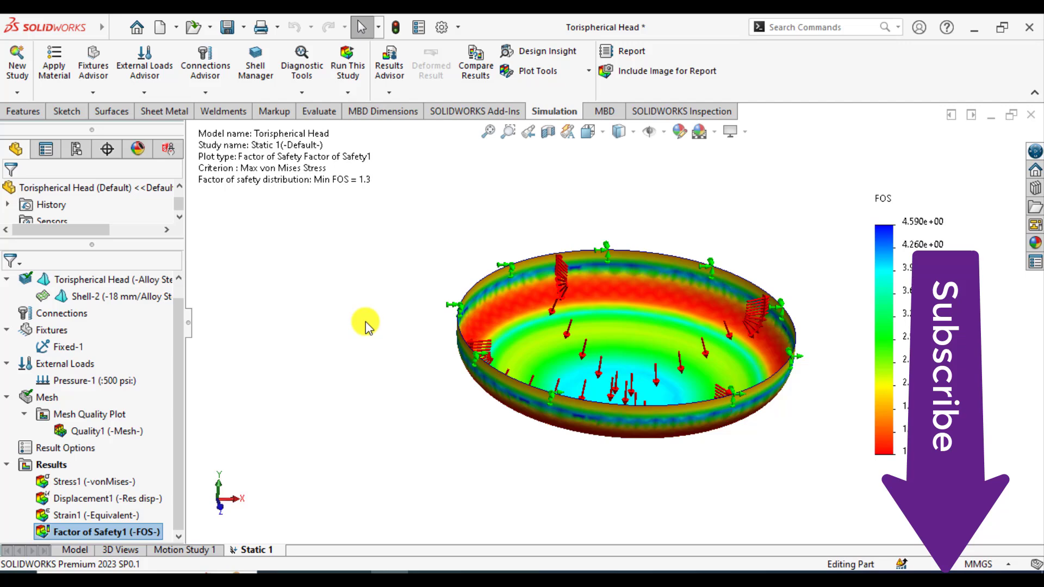